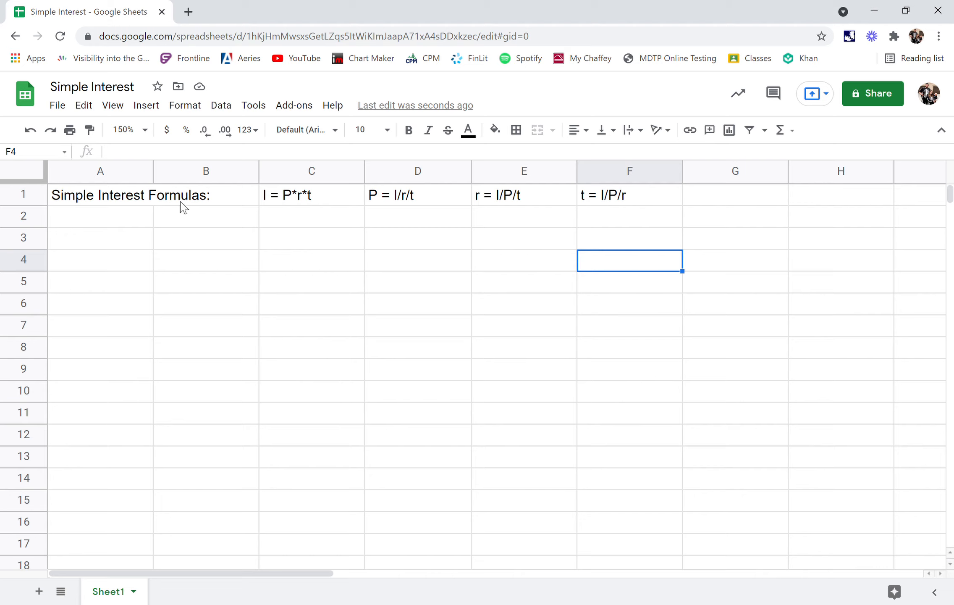
Step: Review the simple interest formulas for I, P, r and t in cells C1 through F1
{"action": "left_click", "coordinate": [135, 206]}
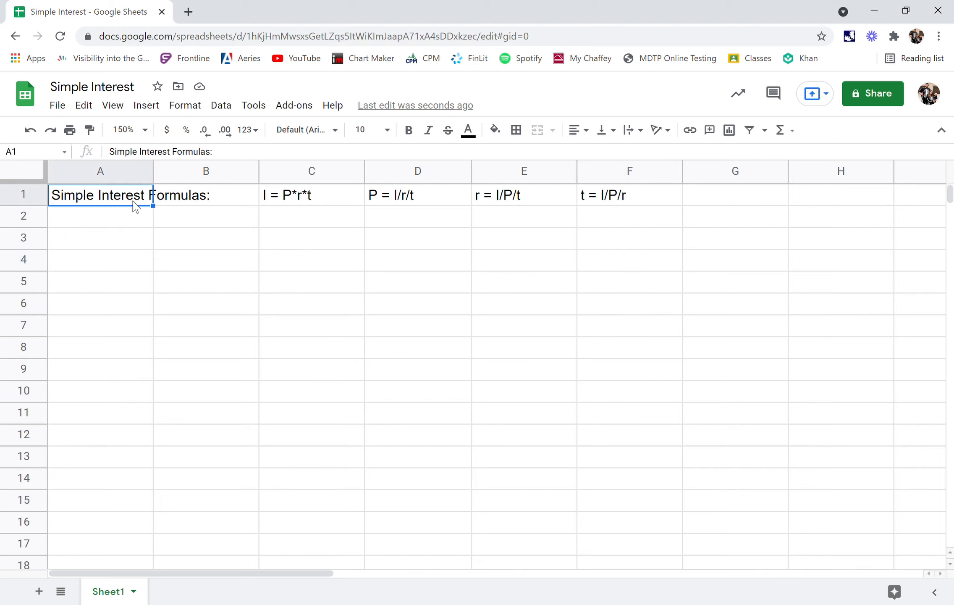
{"action": "left_click", "coordinate": [332, 205]}
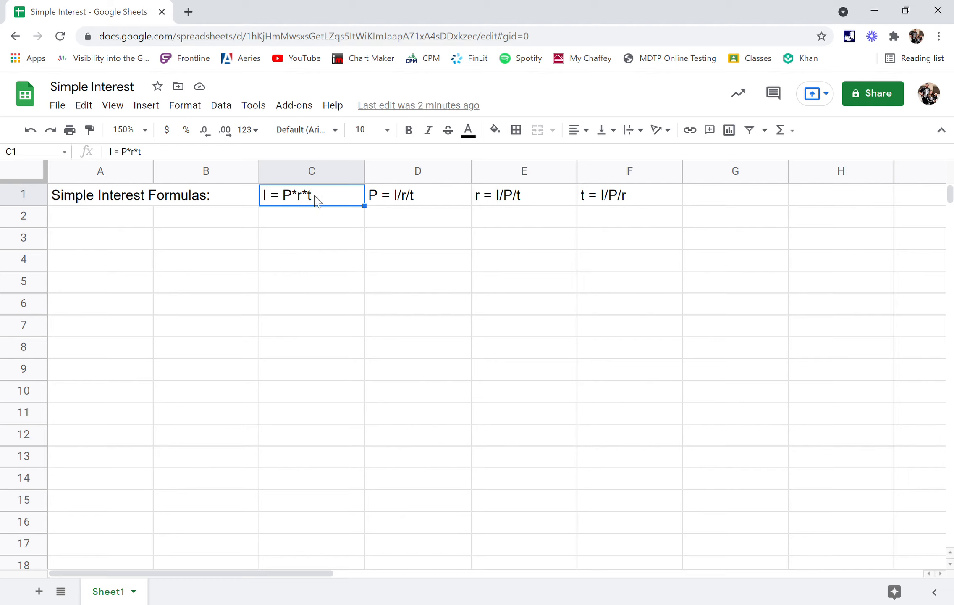
{"action": "left_click", "coordinate": [395, 205]}
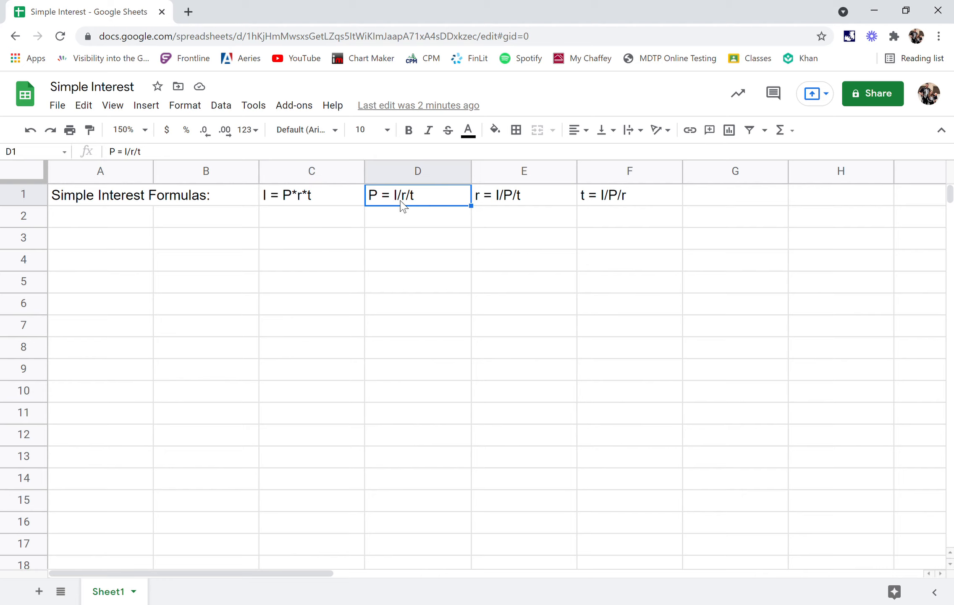
{"action": "left_click", "coordinate": [505, 204]}
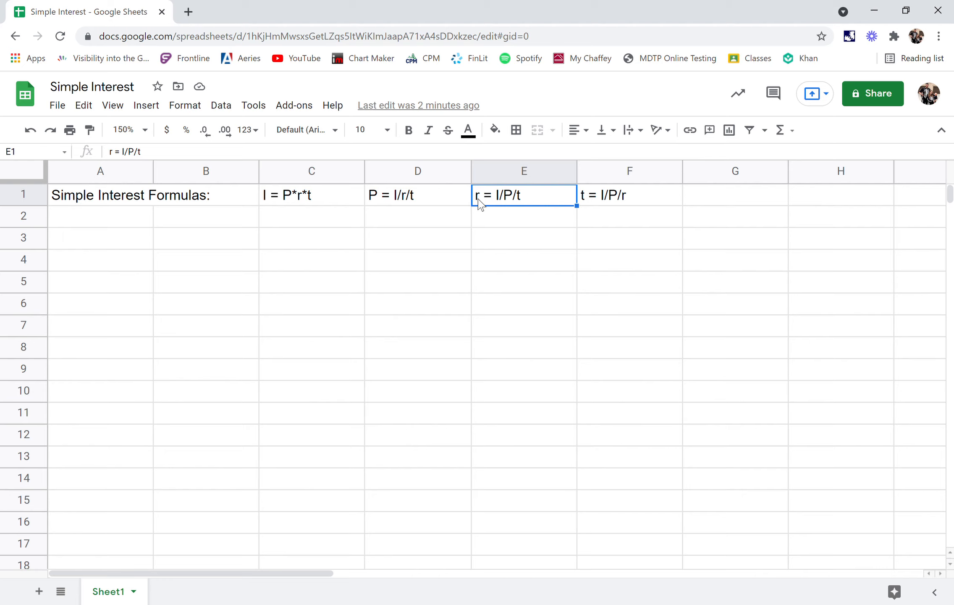
{"action": "left_click", "coordinate": [607, 203]}
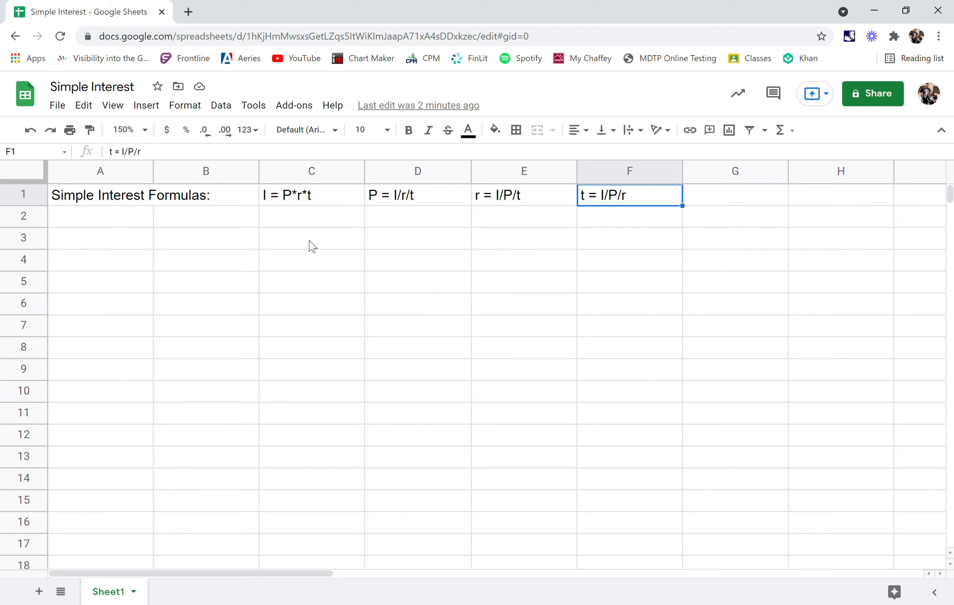
{"action": "left_click", "coordinate": [136, 246]}
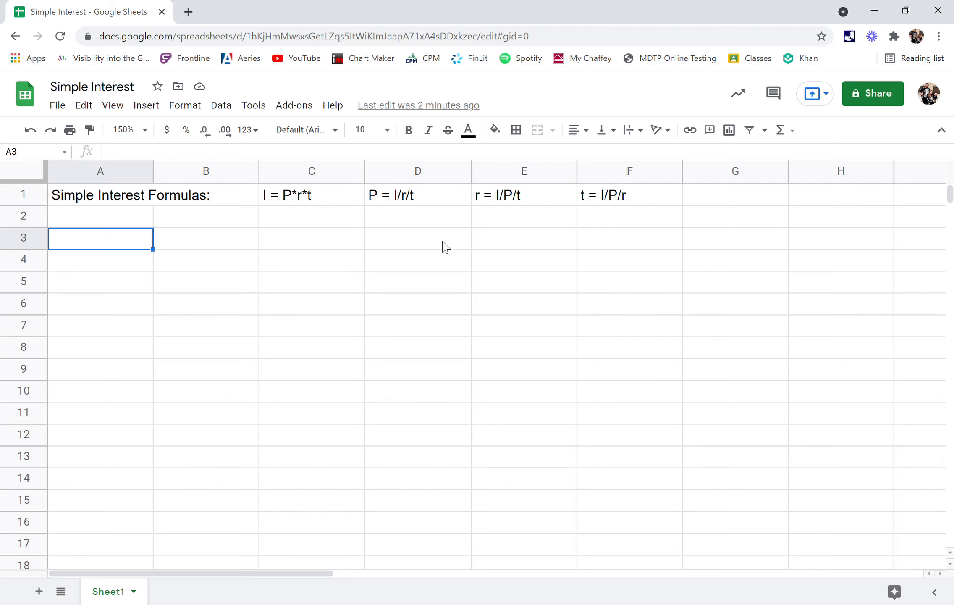
{"action": "left_click", "coordinate": [306, 203]}
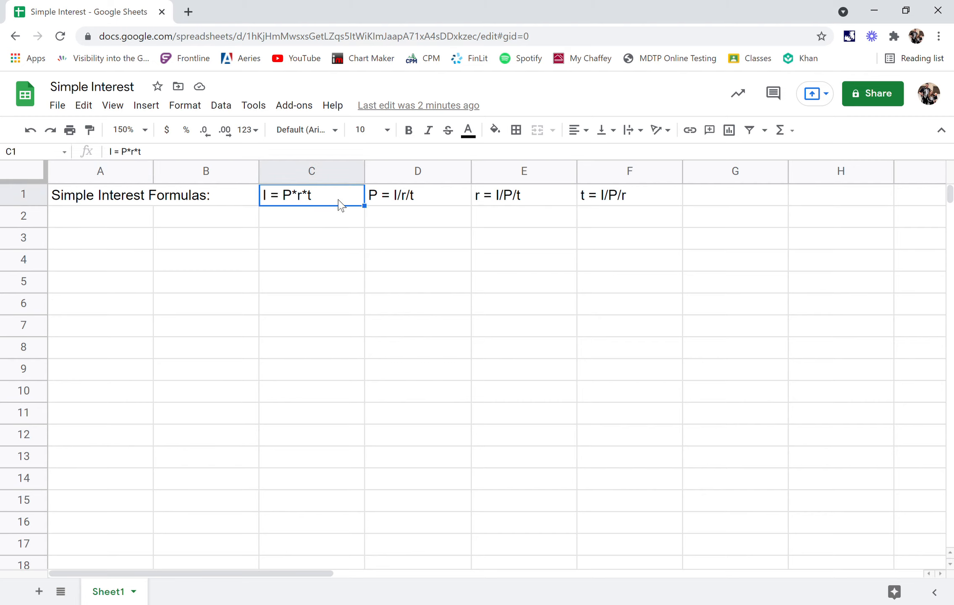
{"action": "left_click", "coordinate": [429, 202]}
{"action": "left_click", "coordinate": [514, 204]}
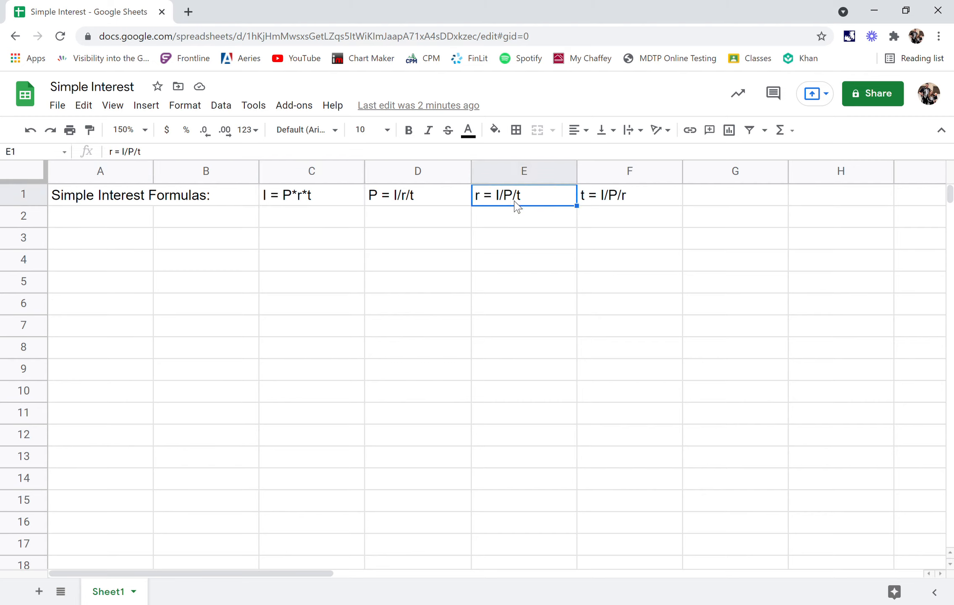
{"action": "left_click", "coordinate": [616, 203]}
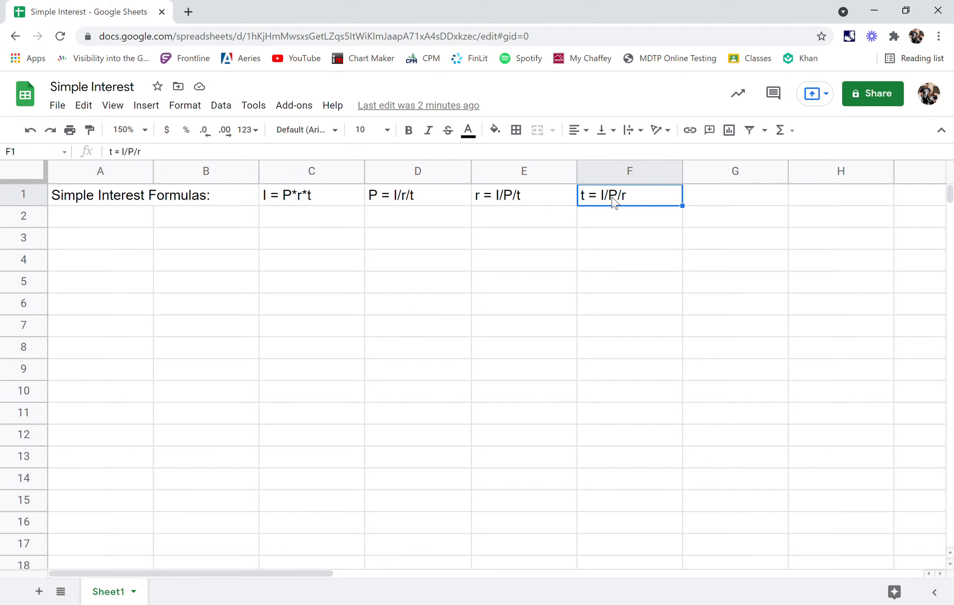
Step: Enter the label "Principal" in cell A3 with the value 3000 beside it in B3
{"action": "left_click", "coordinate": [137, 245]}
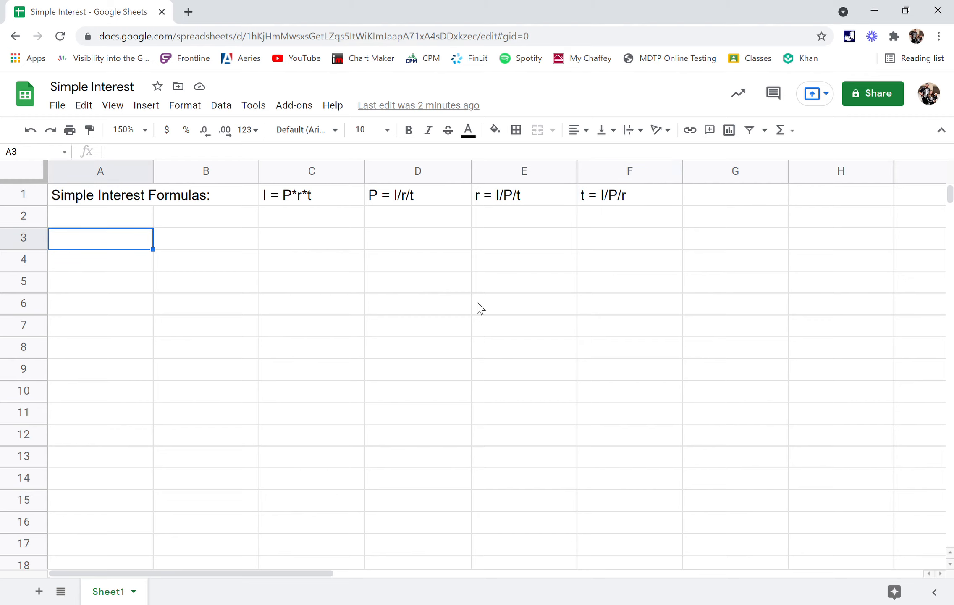
{"action": "type", "text": "P"}
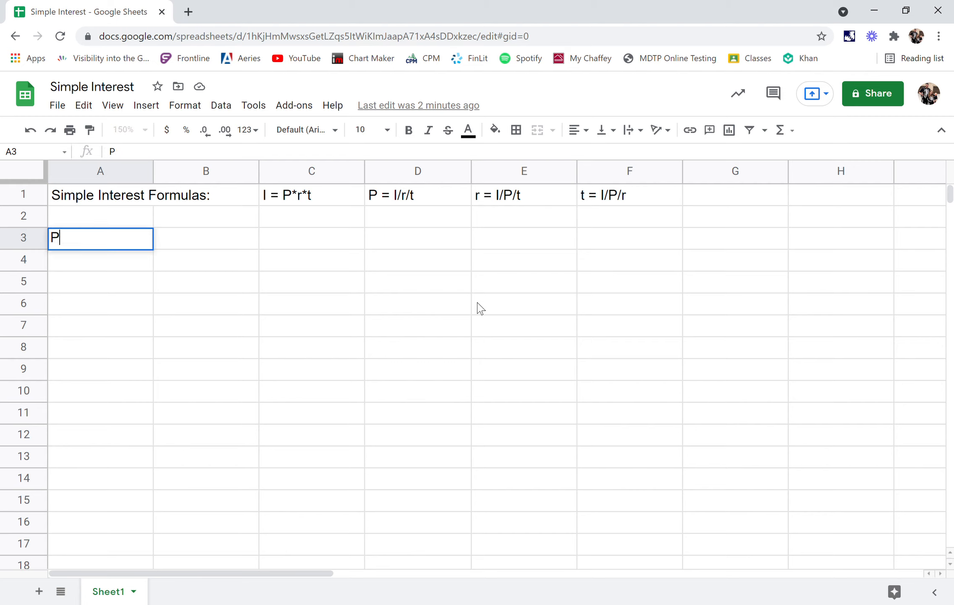
{"action": "type", "text": "rincipal"}
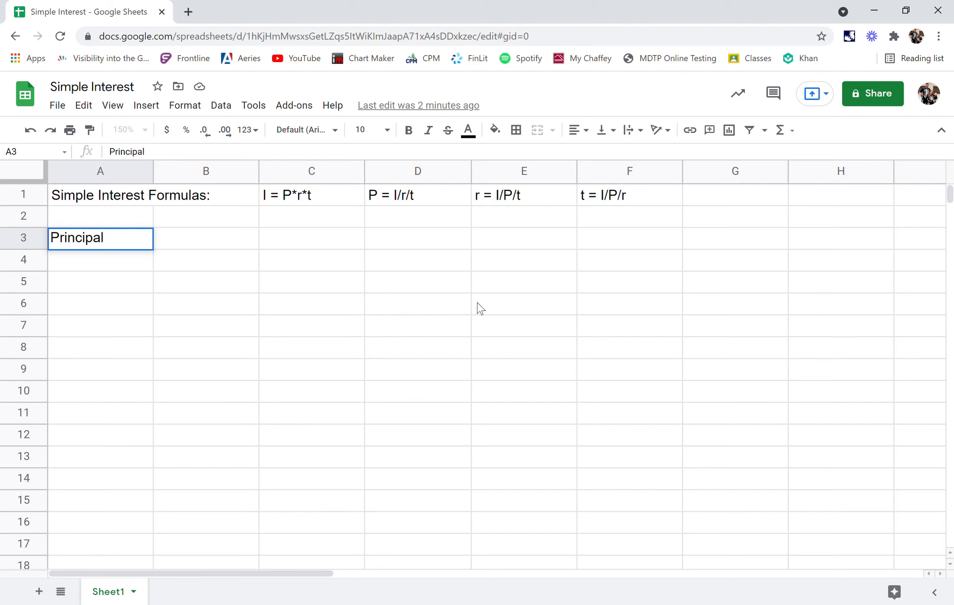
{"action": "key", "text": "Tab"}
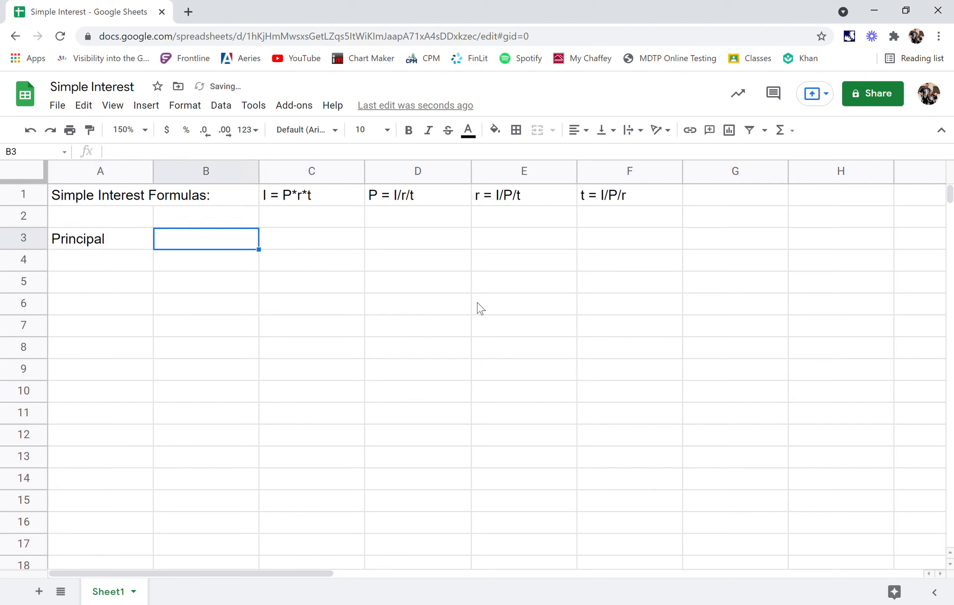
{"action": "type", "text": "3000"}
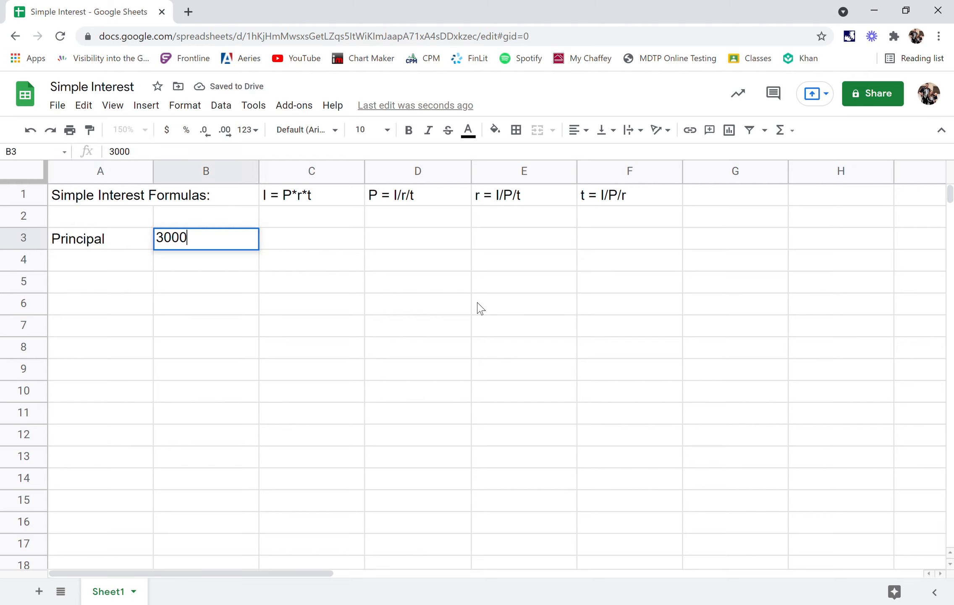
{"action": "key", "text": "Return"}
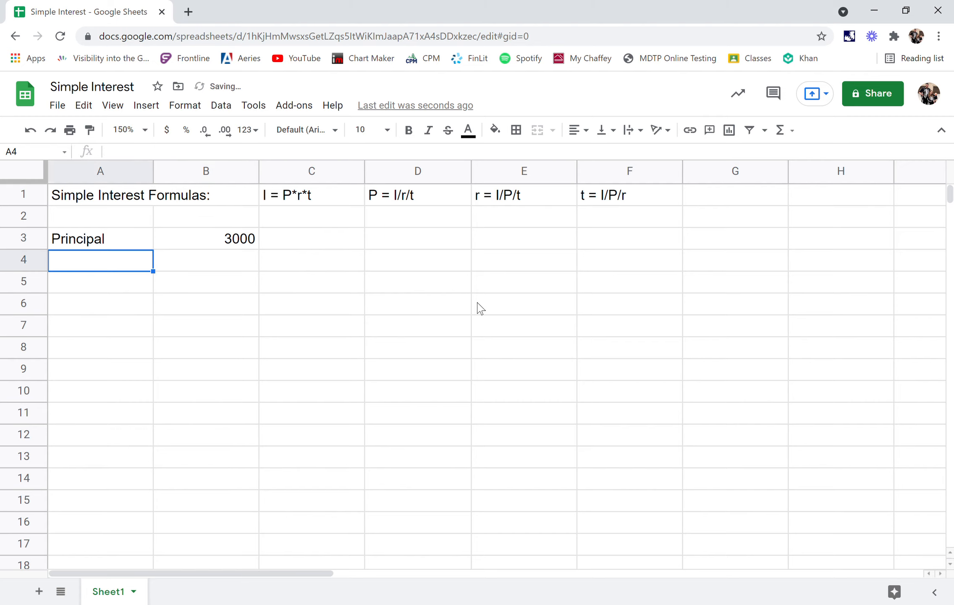
Step: Enter the label "rate" in cell A4 with the value 1.5% beside it in B4
{"action": "type", "text": "rate"}
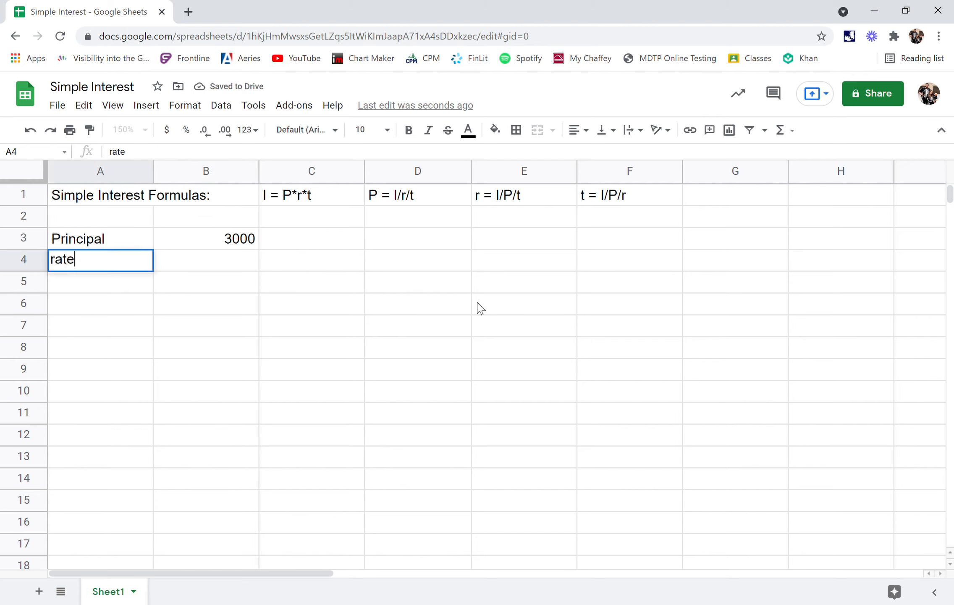
{"action": "key", "text": "Tab"}
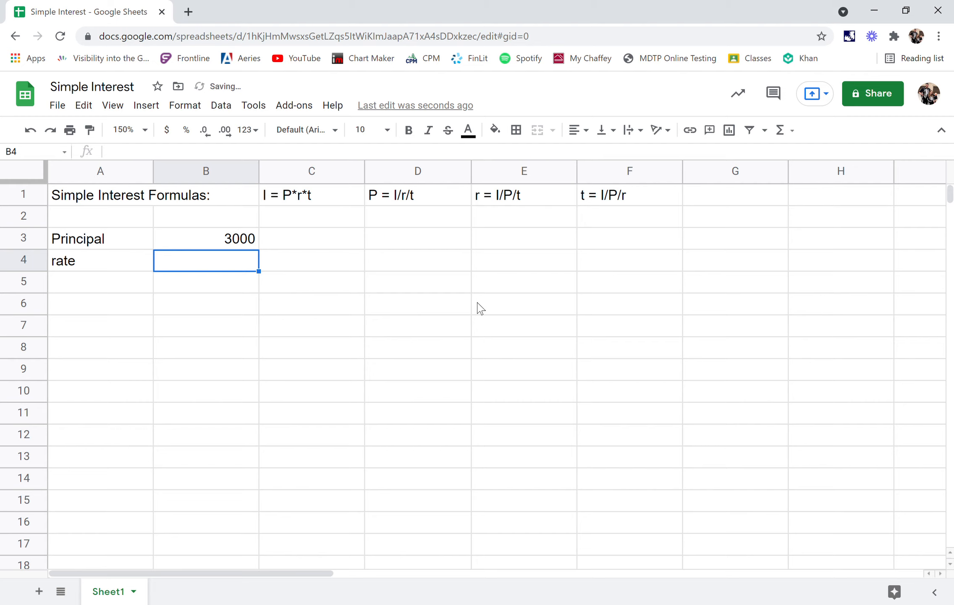
{"action": "type", "text": "1."}
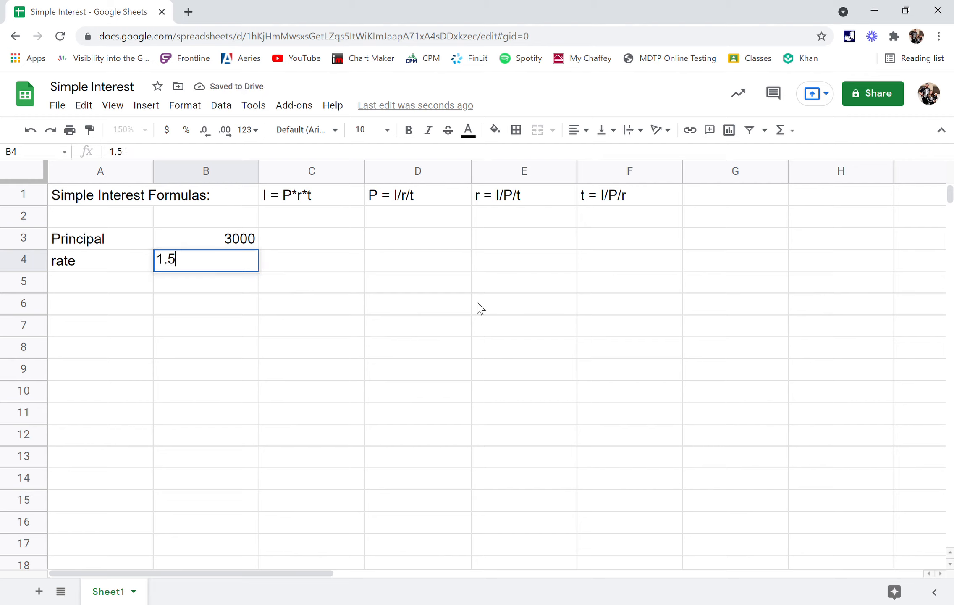
{"action": "type", "text": "5%"}
{"action": "key", "text": "Return"}
Step: Enter the label "time" in cell A5 with the value 7 beside it in B5
{"action": "type", "text": "time"}
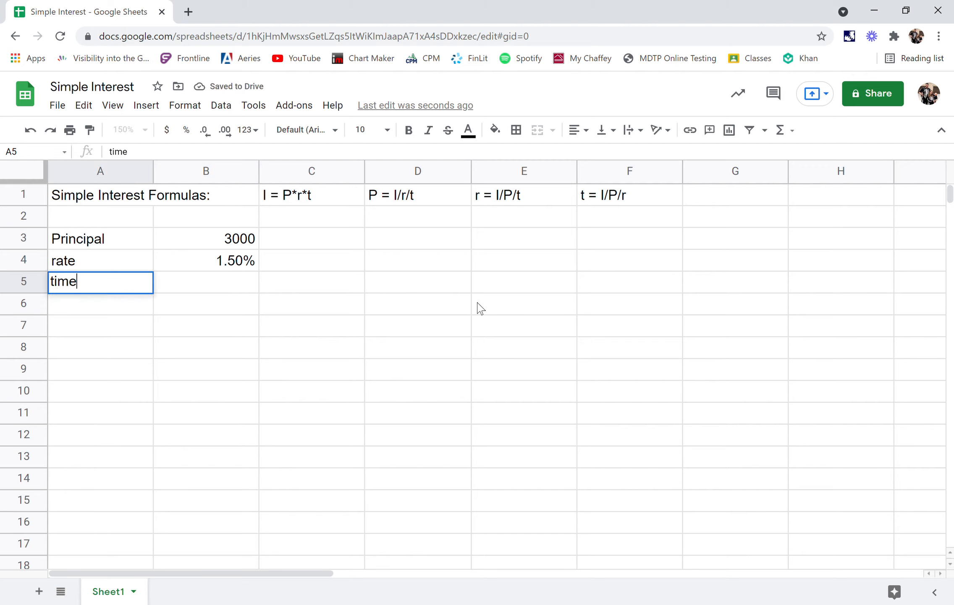
{"action": "key", "text": "Tab"}
{"action": "type", "text": "7"}
{"action": "key", "text": "Return"}
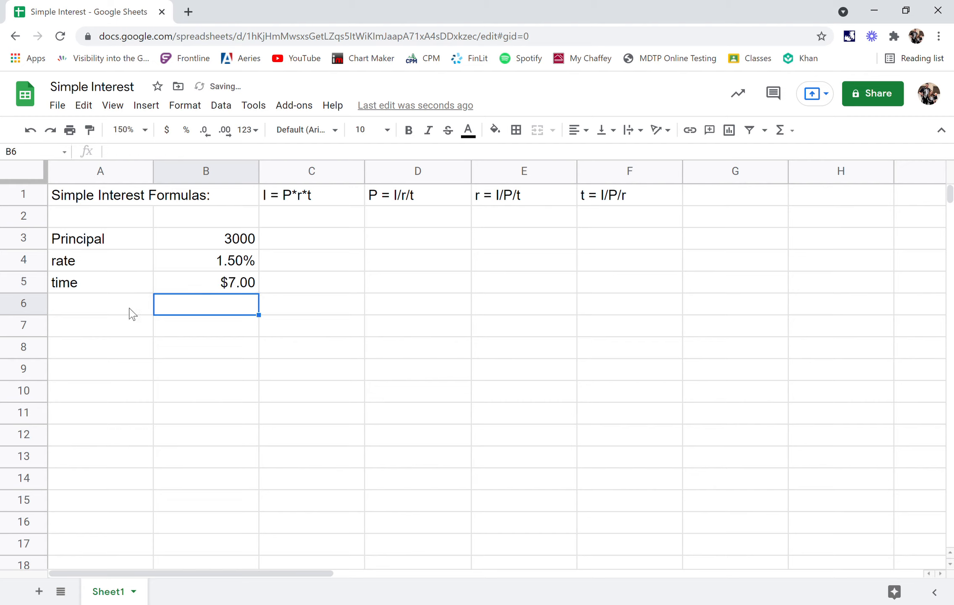
Step: Change the number format of the time value in B5 to a plain number without currency symbol or decimals
{"action": "left_click", "coordinate": [100, 332]}
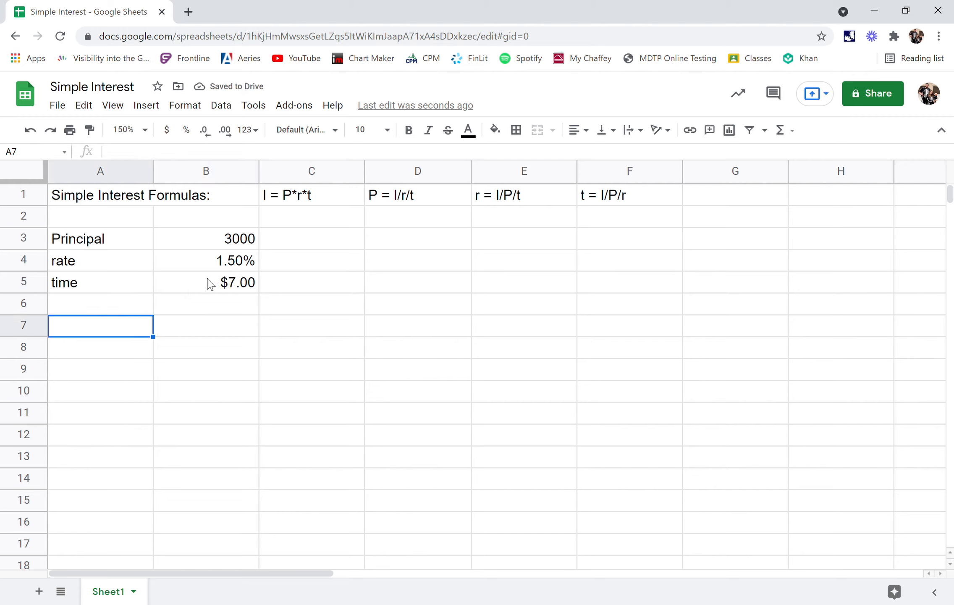
{"action": "left_click", "coordinate": [219, 260]}
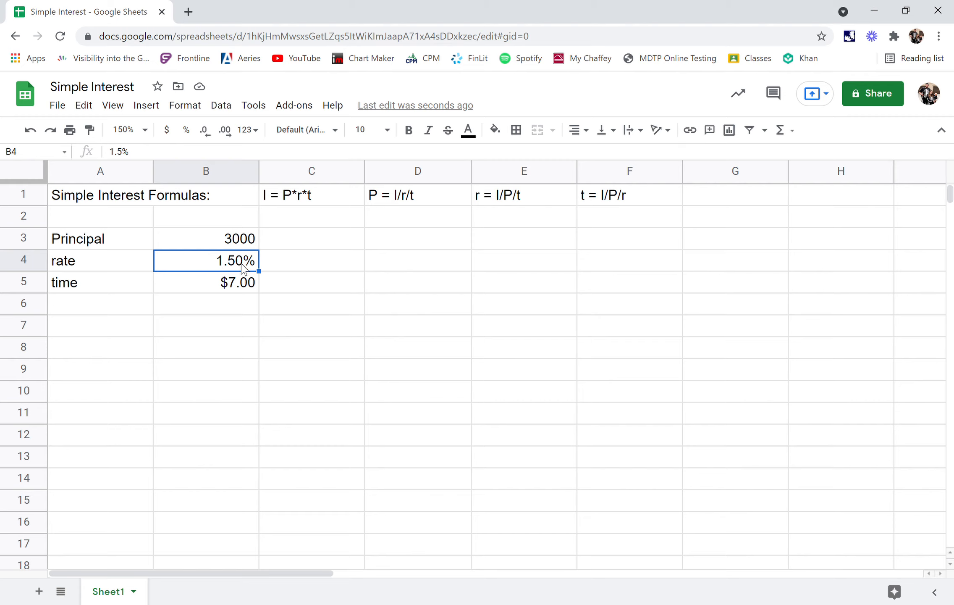
{"action": "left_click", "coordinate": [254, 290]}
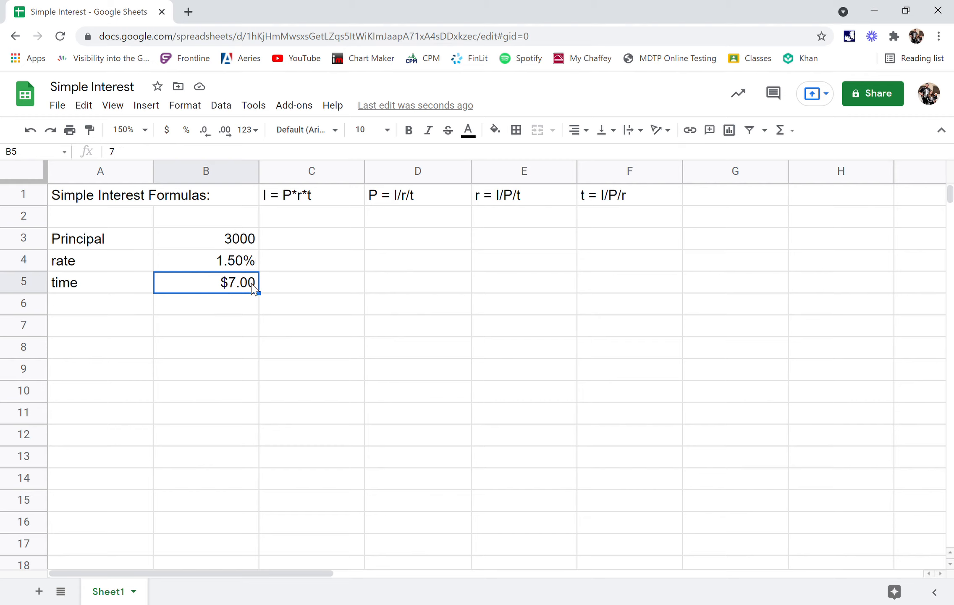
{"action": "left_click", "coordinate": [174, 110]}
{"action": "mouse_move", "coordinate": [252, 168]}
{"action": "left_click", "coordinate": [382, 171]}
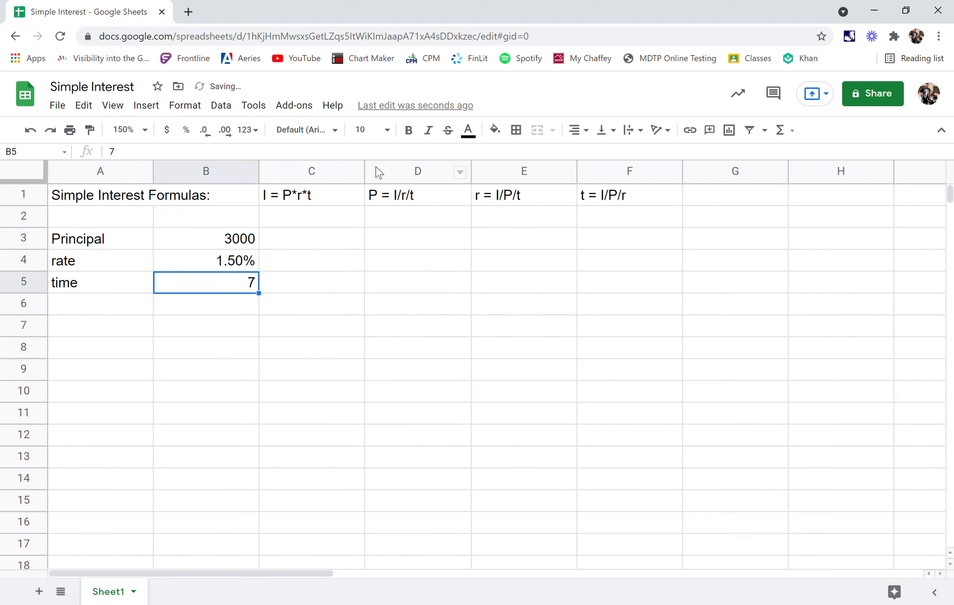
{"action": "left_click", "coordinate": [379, 313]}
{"action": "left_click", "coordinate": [196, 303]}
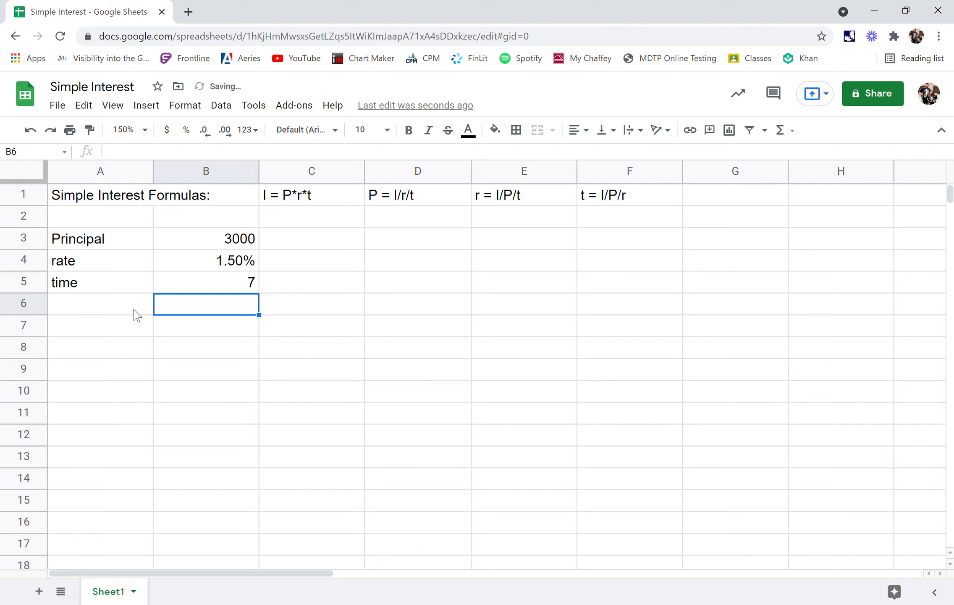
Step: Enter the label "Interest" in cell A7, leaving one blank row below the time entry
{"action": "left_click", "coordinate": [125, 330]}
{"action": "type", "text": "Int"}
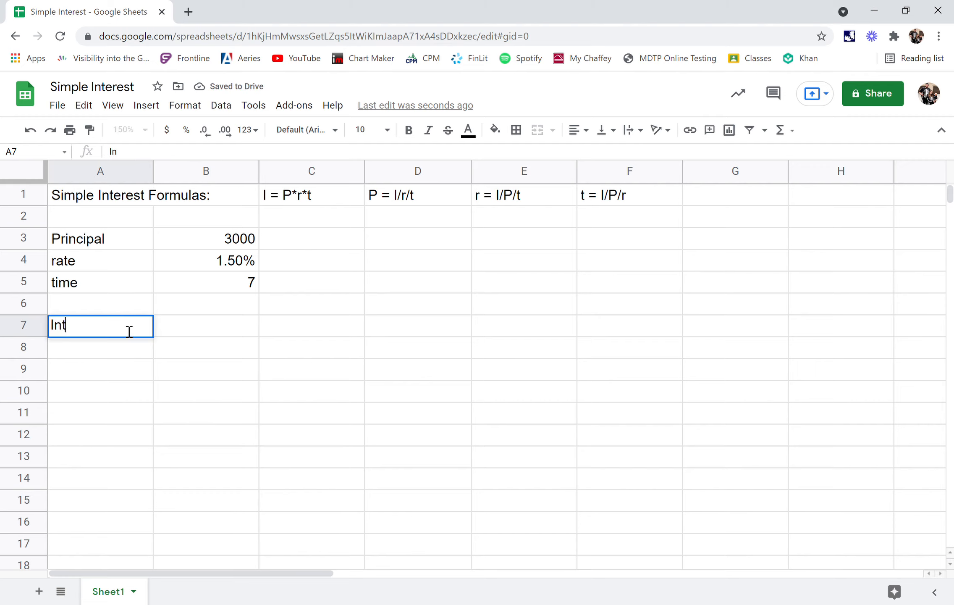
{"action": "type", "text": "erest"}
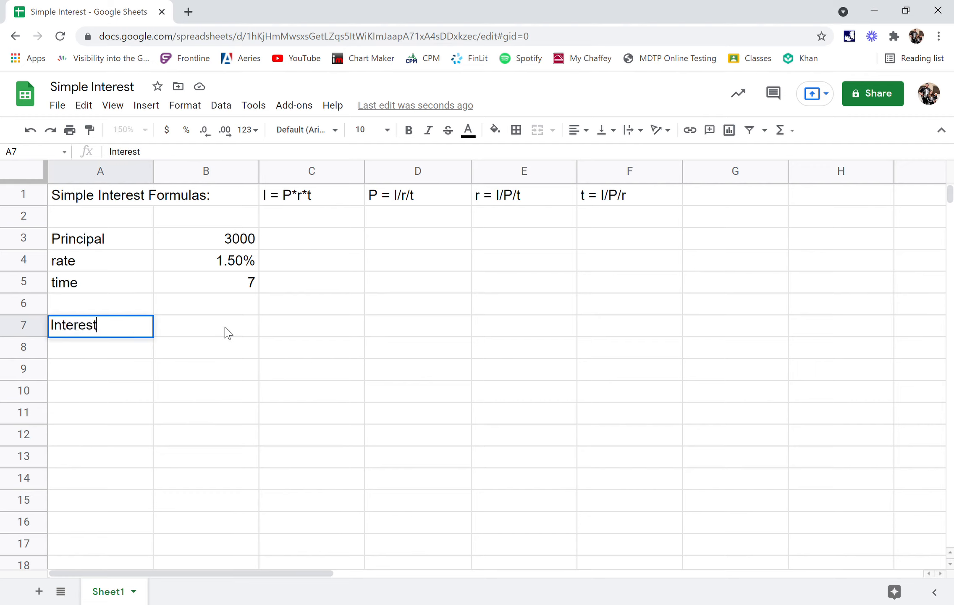
Step: Calculate the interest in cell B7 with the formula =B3*B4*B5, referencing the principal, rate and time cells
{"action": "left_click", "coordinate": [227, 332]}
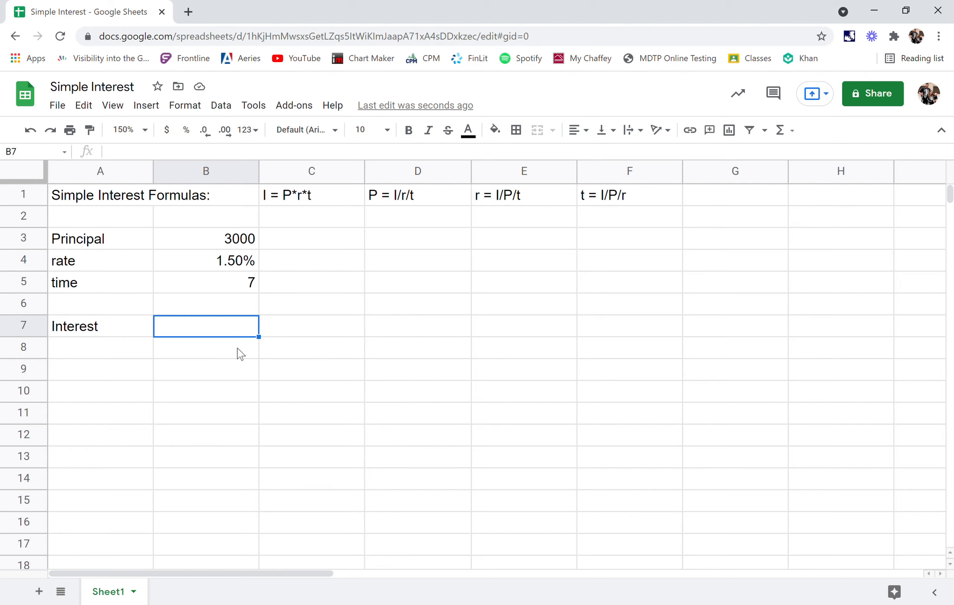
{"action": "type", "text": "="}
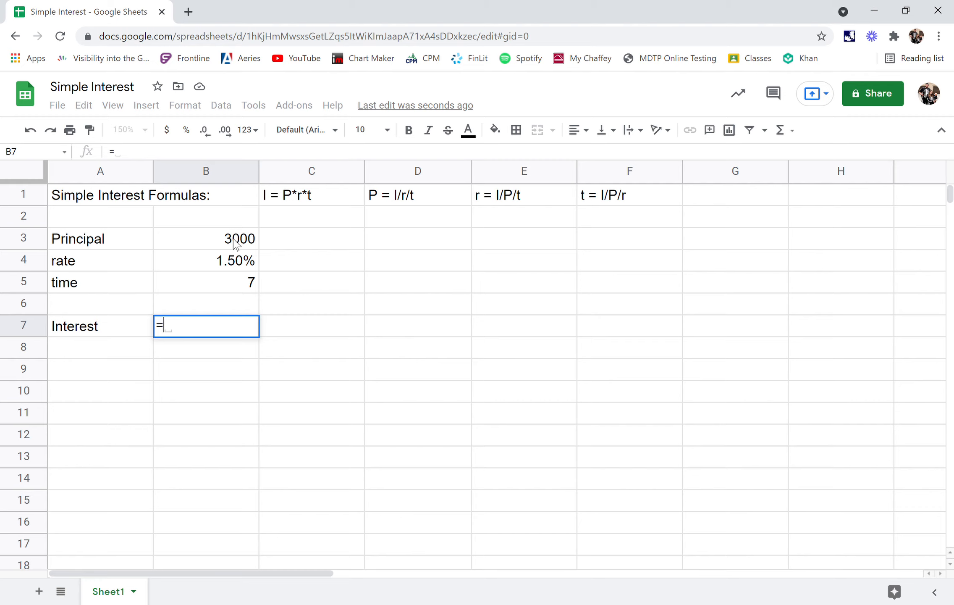
{"action": "left_click", "coordinate": [247, 242]}
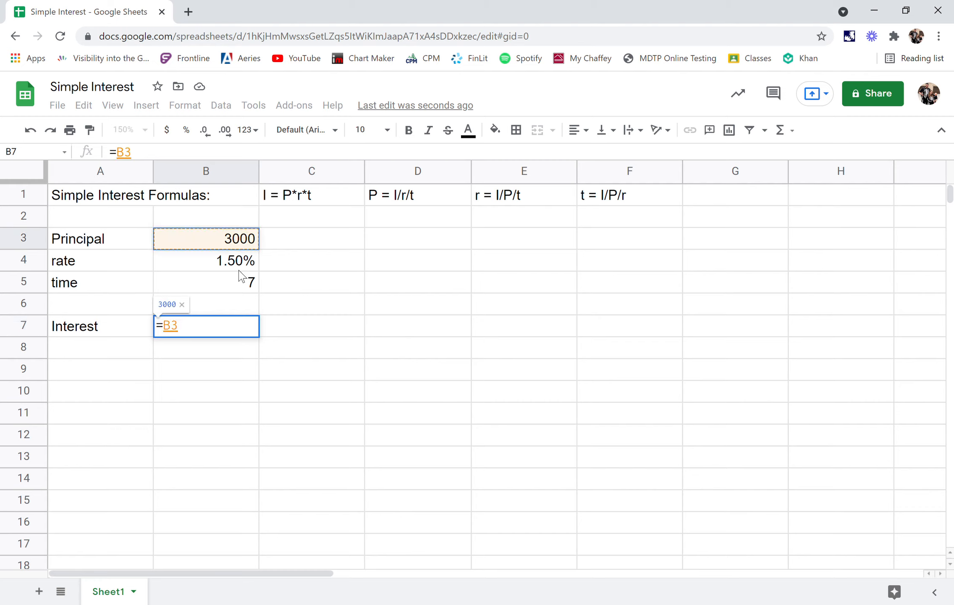
{"action": "type", "text": "*"}
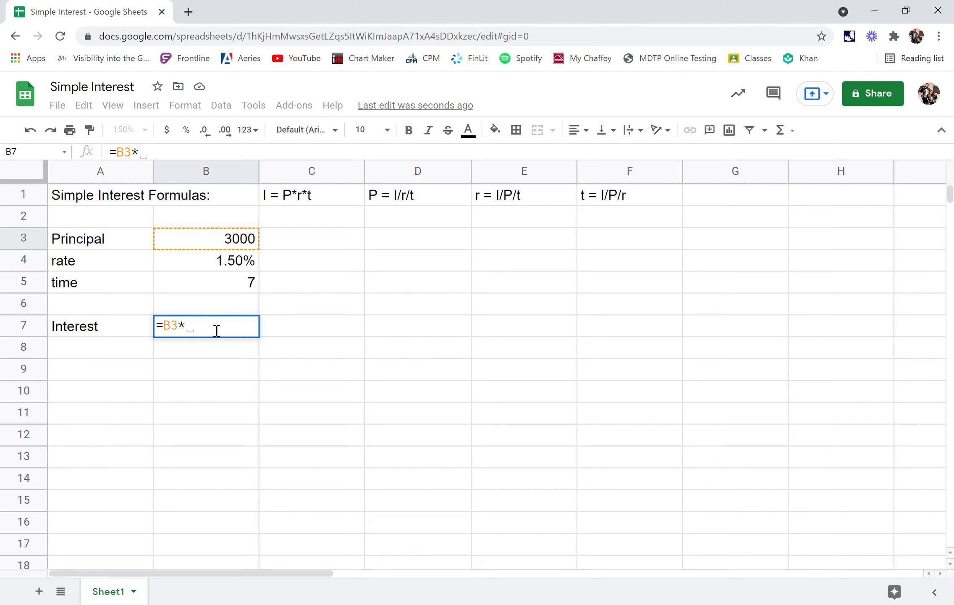
{"action": "left_click", "coordinate": [230, 264]}
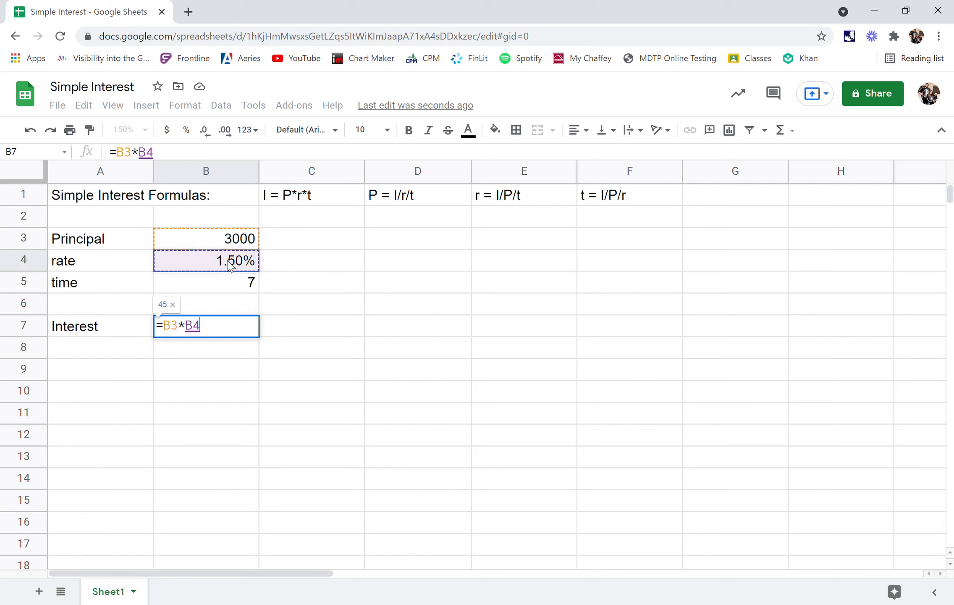
{"action": "type", "text": "*"}
{"action": "left_click", "coordinate": [248, 285]}
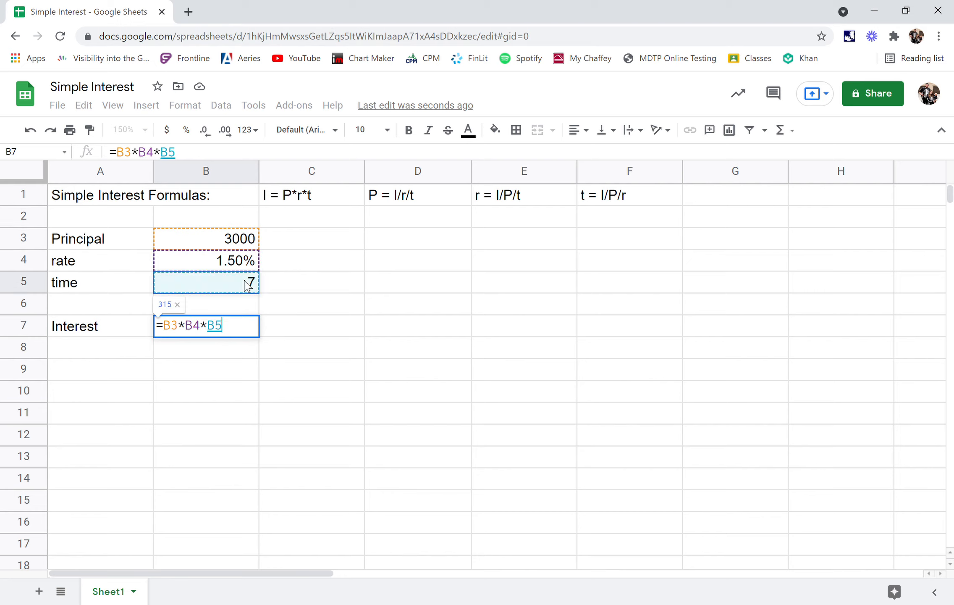
{"action": "key", "text": "Return"}
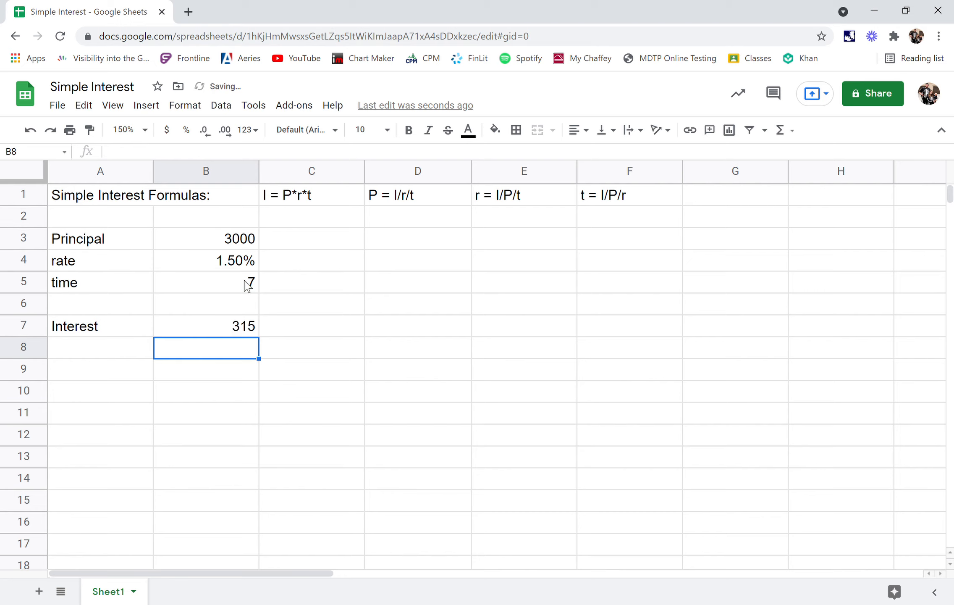
{"action": "left_click", "coordinate": [227, 330]}
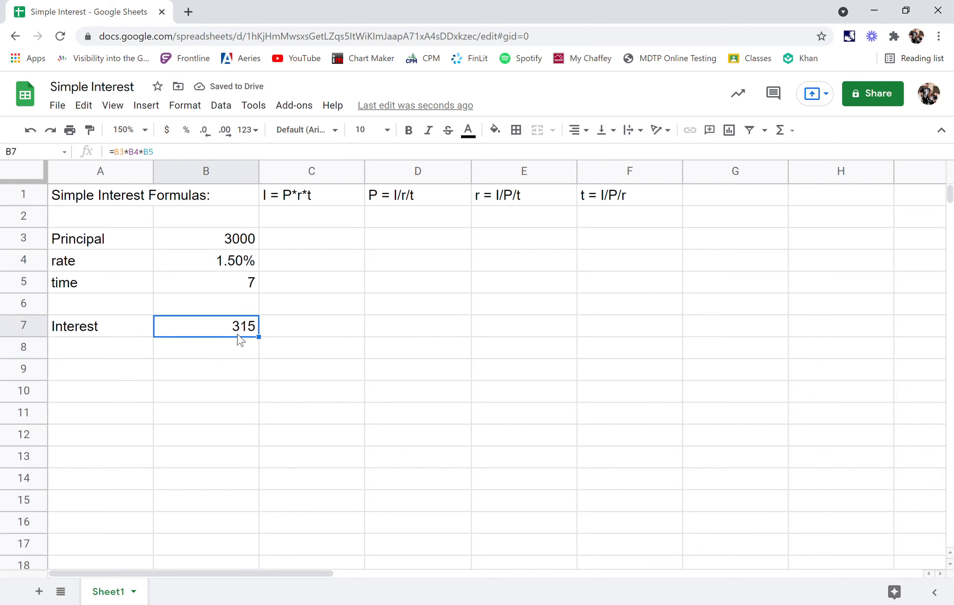
Step: Enter the label "Total Amount" in cell A8, directly below the Interest label
{"action": "left_click", "coordinate": [133, 355]}
{"action": "type", "text": "Tot"}
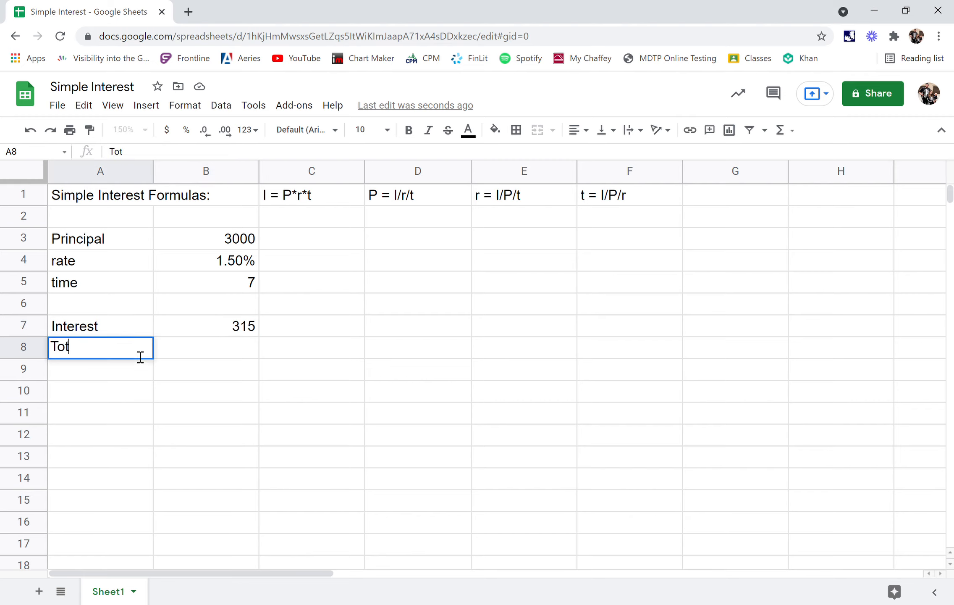
{"action": "type", "text": "al Amount"}
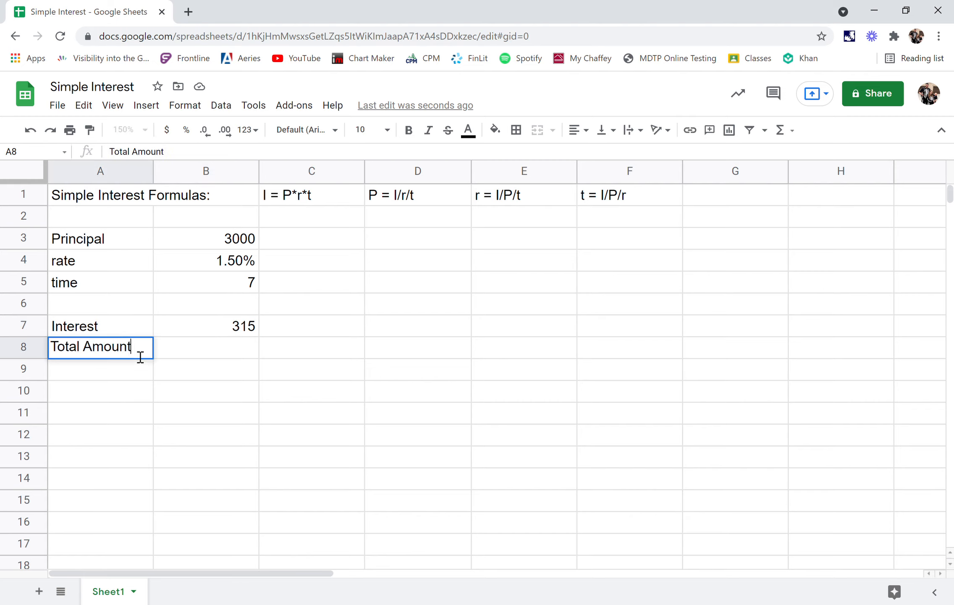
Step: Calculate the total amount in cell B8 with the formula =B3+B7, adding the principal and the interest
{"action": "left_click", "coordinate": [187, 356]}
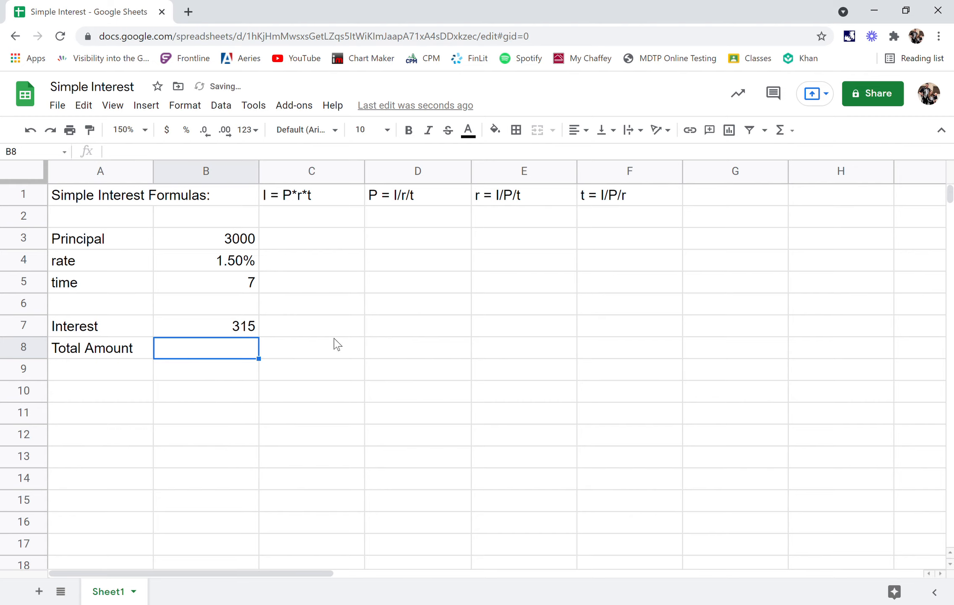
{"action": "type", "text": "="}
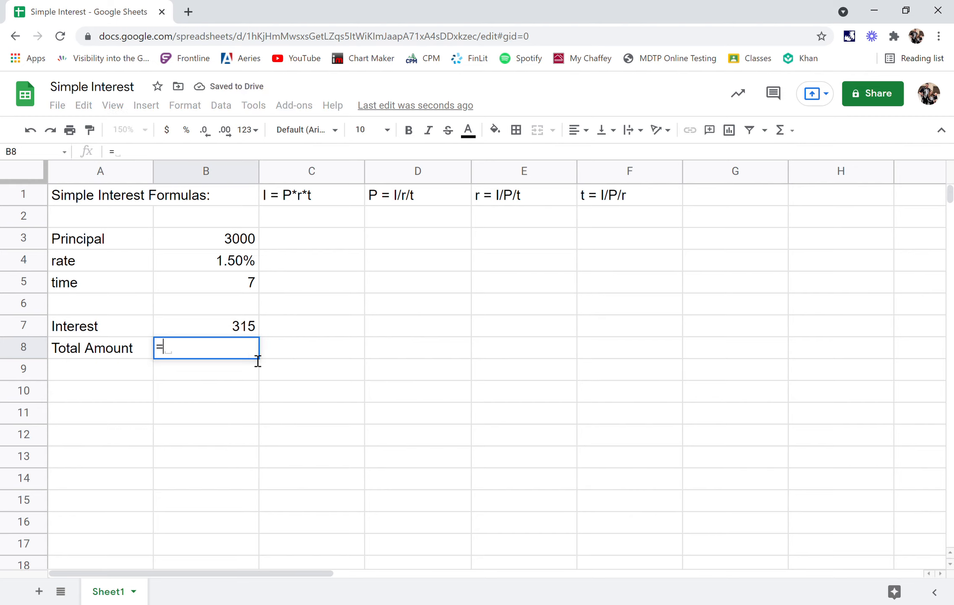
{"action": "left_click", "coordinate": [247, 243]}
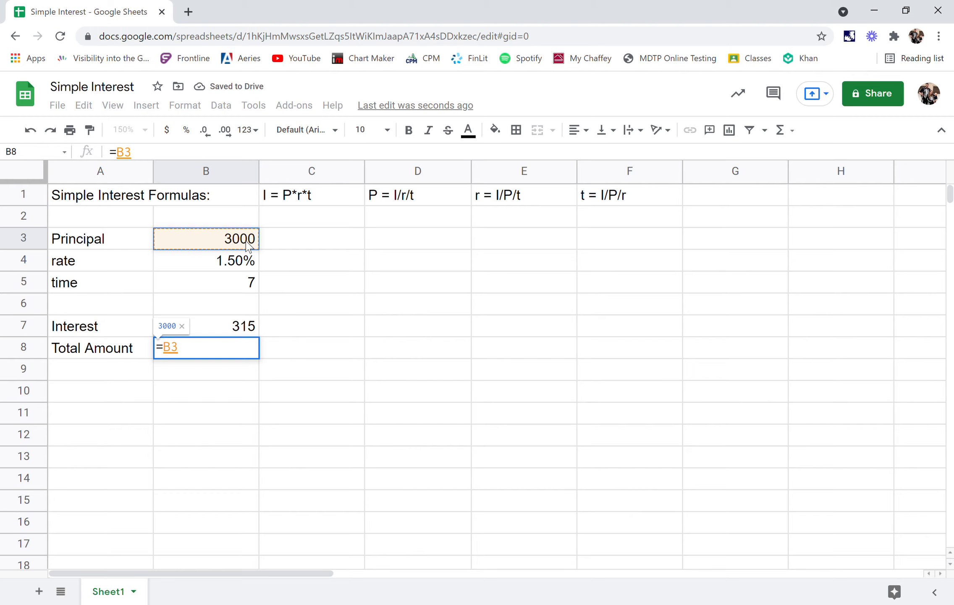
{"action": "type", "text": "+"}
{"action": "left_click", "coordinate": [235, 331]}
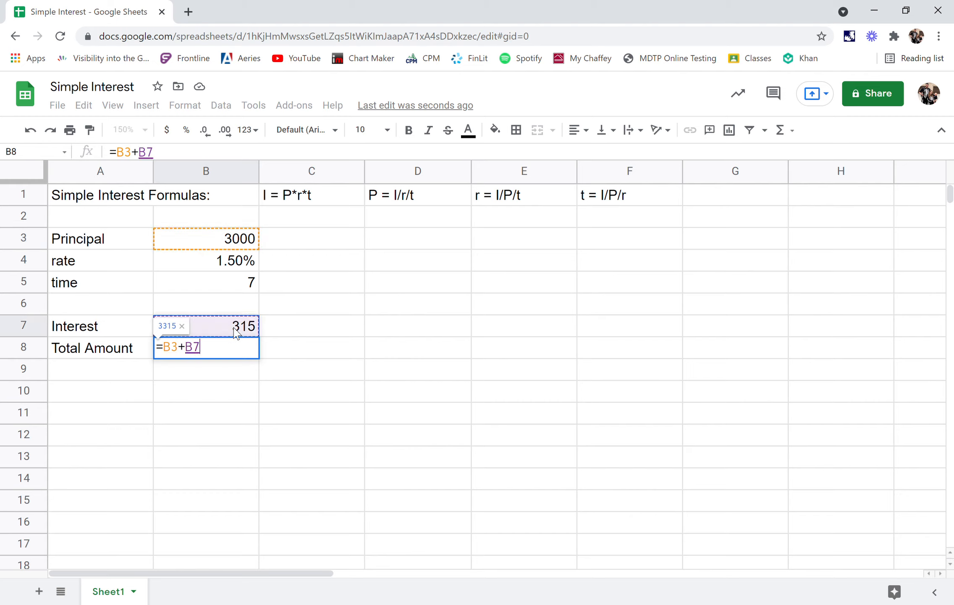
{"action": "key", "text": "Return"}
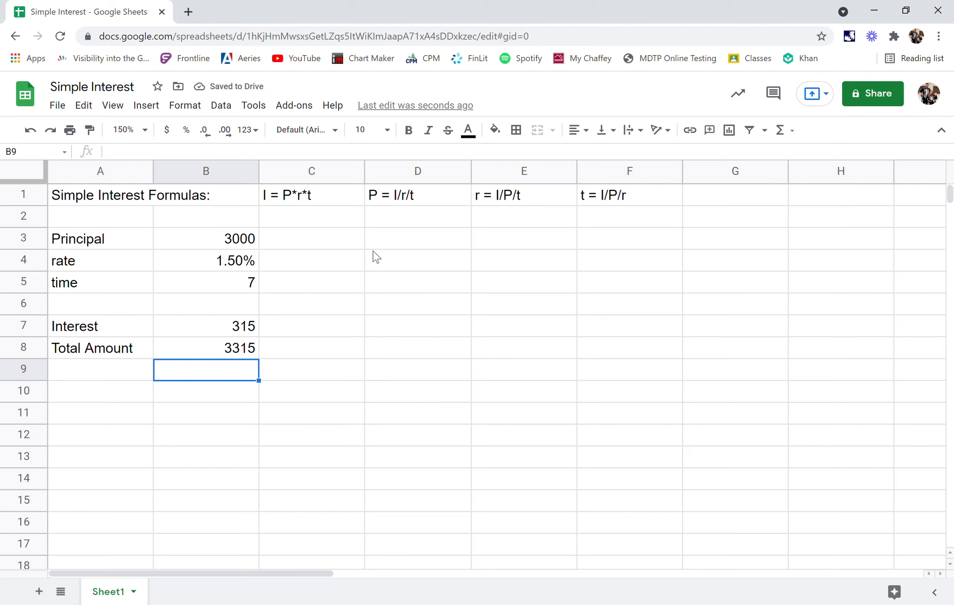
Step: Examine the interest and total amount cells B7 and B8 and the formulas behind them
{"action": "left_click", "coordinate": [319, 332]}
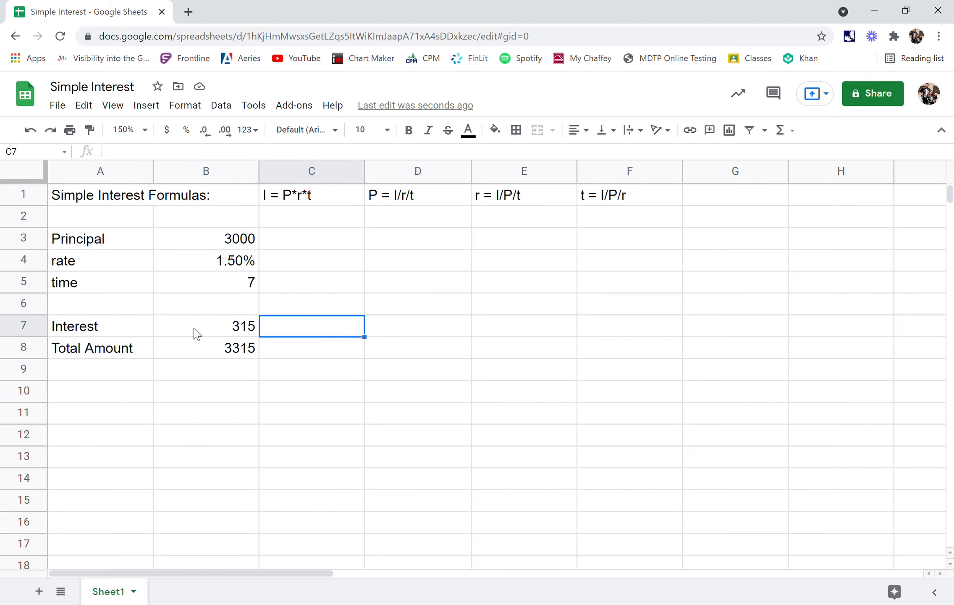
{"action": "left_click_drag", "start_coordinate": [139, 334], "coordinate": [207, 345]}
{"action": "left_click", "coordinate": [313, 336]}
{"action": "left_click", "coordinate": [199, 332]}
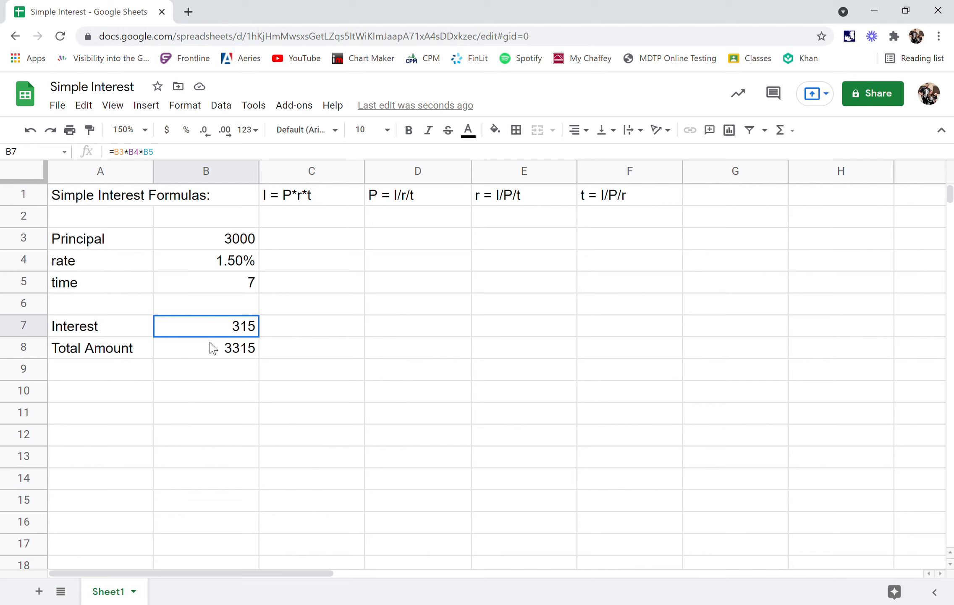
{"action": "left_click", "coordinate": [212, 348], "text": "shift"}
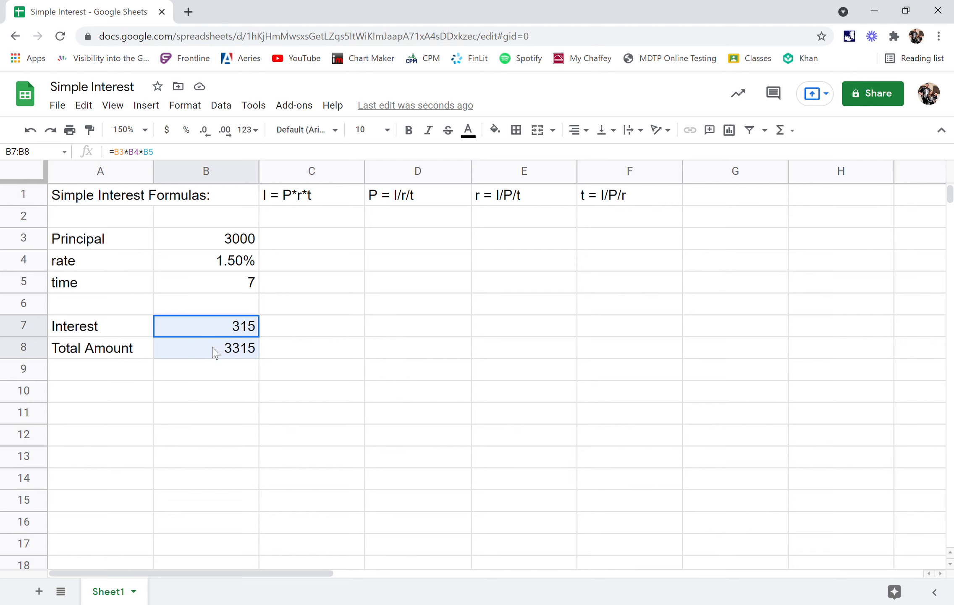
{"action": "left_click", "coordinate": [257, 332]}
{"action": "left_click", "coordinate": [242, 352]}
{"action": "left_click", "coordinate": [241, 329]}
{"action": "left_click", "coordinate": [238, 346]}
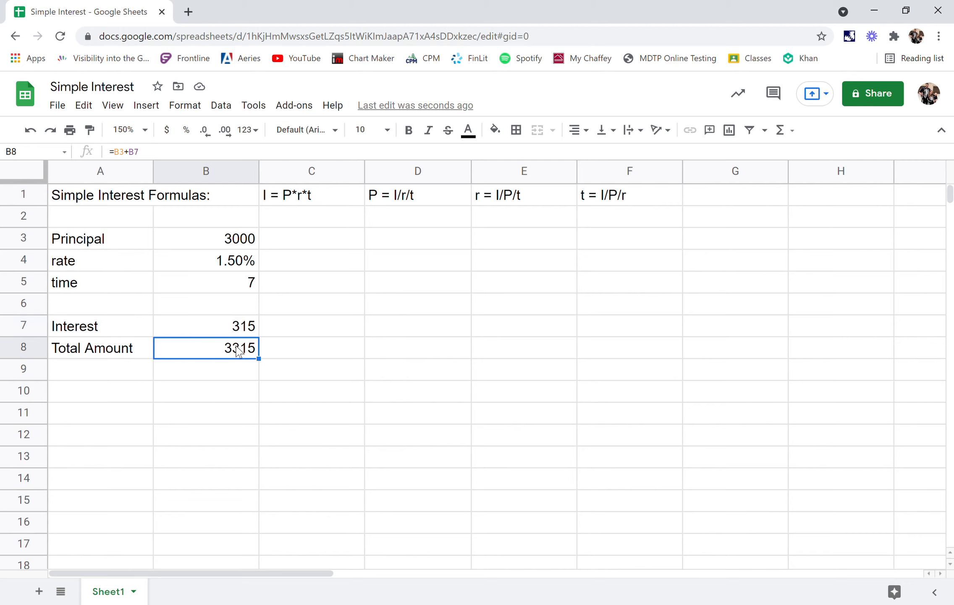
Step: Highlight the interest and total amount results in A7:B8 with a light yellow fill
{"action": "left_click_drag", "start_coordinate": [145, 328], "coordinate": [181, 347]}
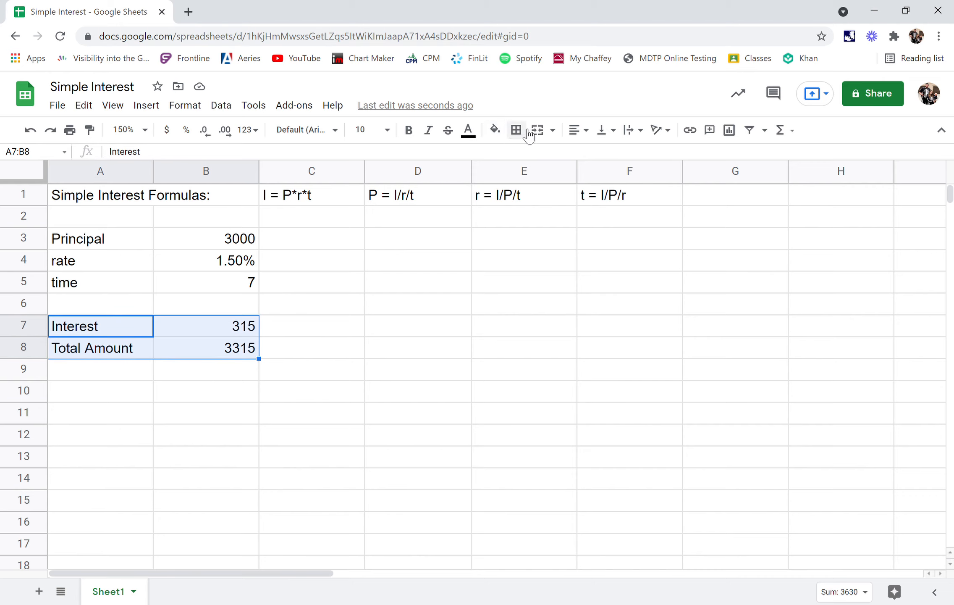
{"action": "left_click", "coordinate": [500, 131]}
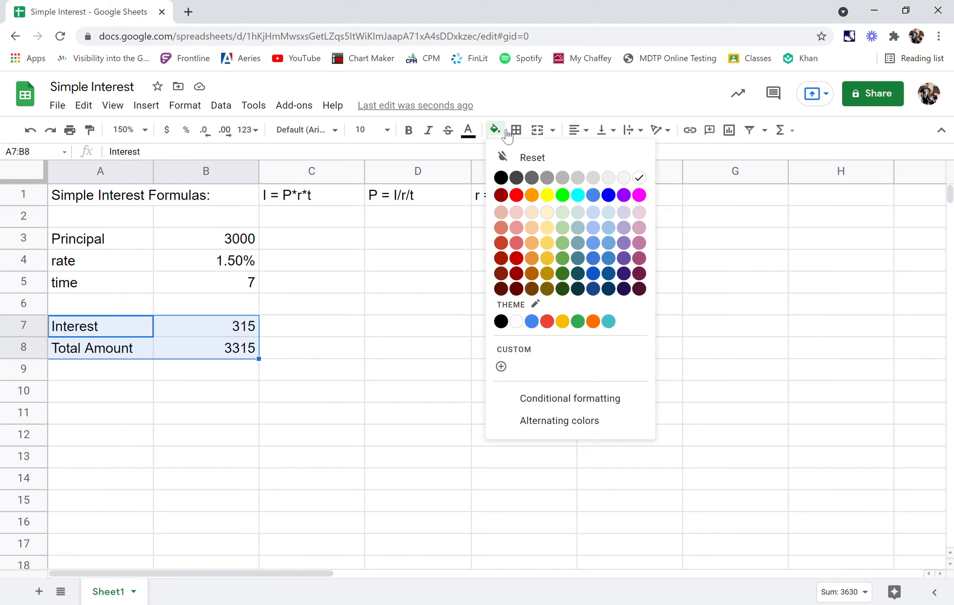
{"action": "left_click", "coordinate": [548, 211]}
{"action": "left_click", "coordinate": [433, 313]}
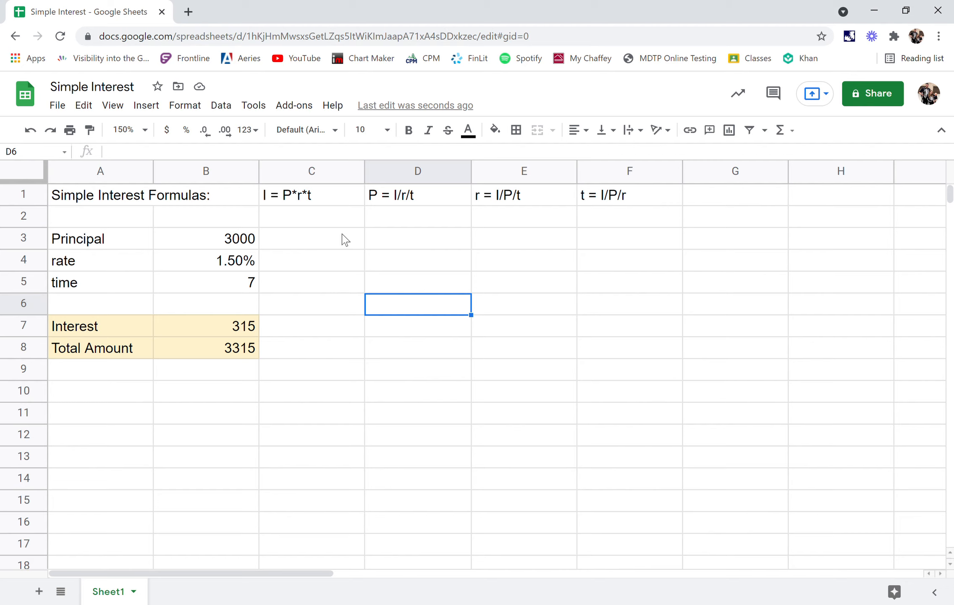
Step: Fill cells C3:C18 with cornflower blue as a divider column beside the first calculation
{"action": "left_click_drag", "start_coordinate": [345, 240], "coordinate": [345, 564]}
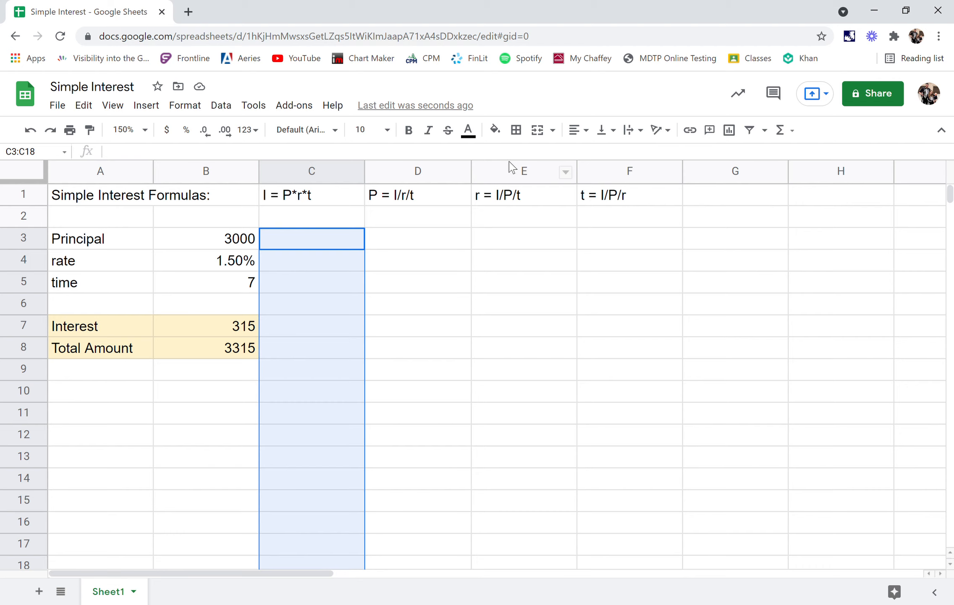
{"action": "left_click", "coordinate": [504, 132]}
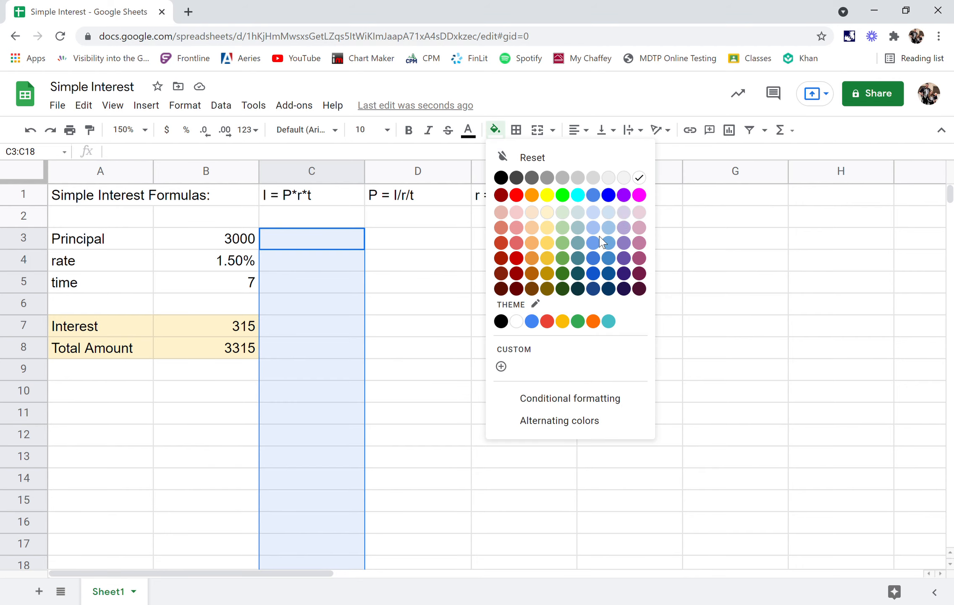
{"action": "left_click", "coordinate": [592, 196]}
{"action": "left_click", "coordinate": [430, 325]}
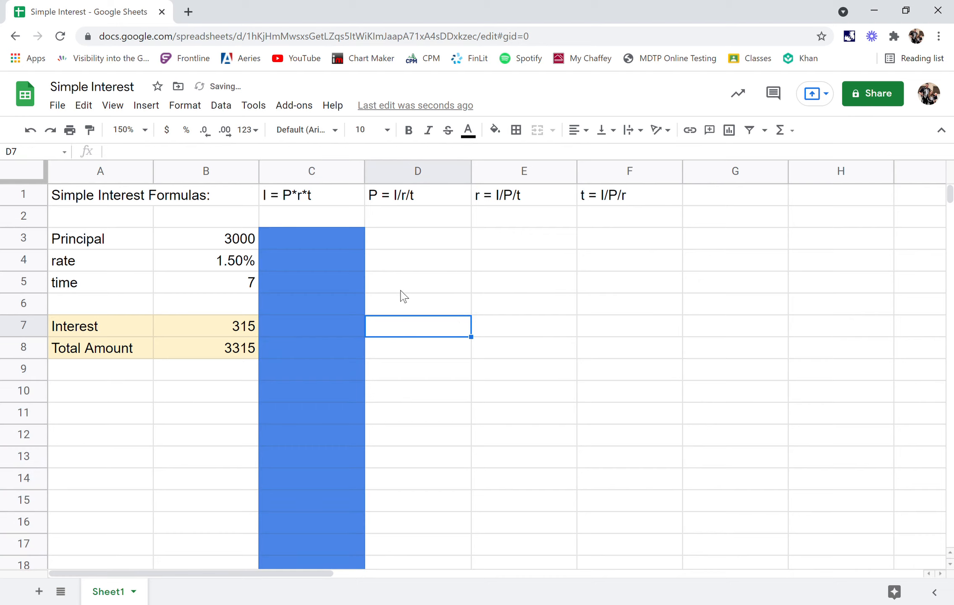
Step: Enter the labels "Interest", "rate" and "time" in cells D3, D4 and D5 for the principal calculation
{"action": "left_click", "coordinate": [415, 245]}
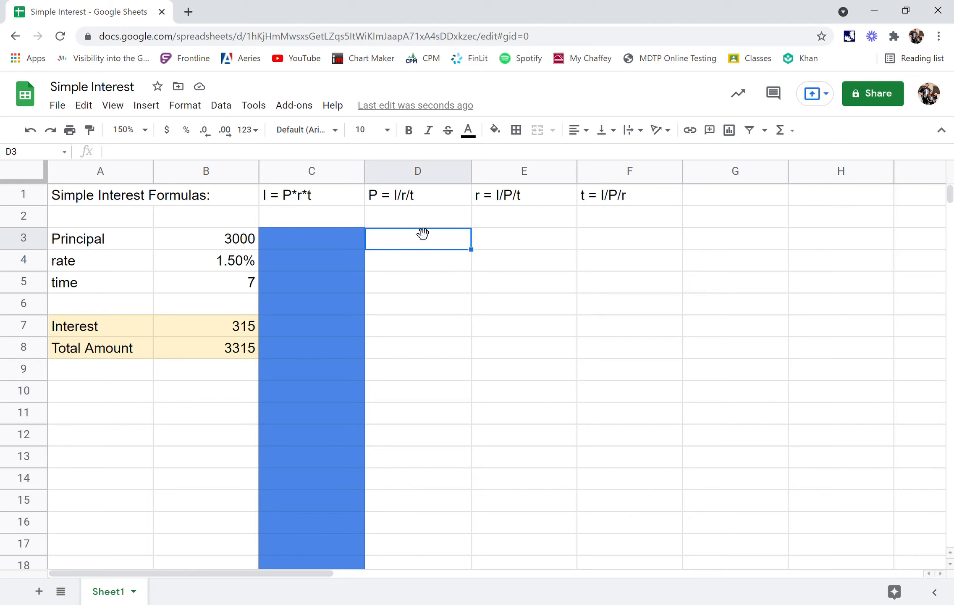
{"action": "type", "text": "Interest"}
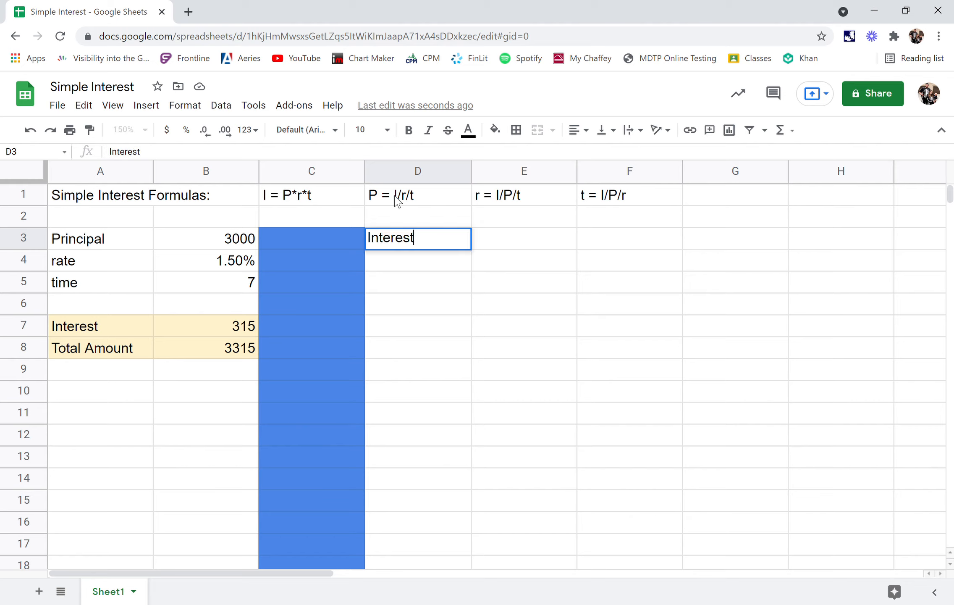
{"action": "key", "text": "Return"}
{"action": "type", "text": "rate"}
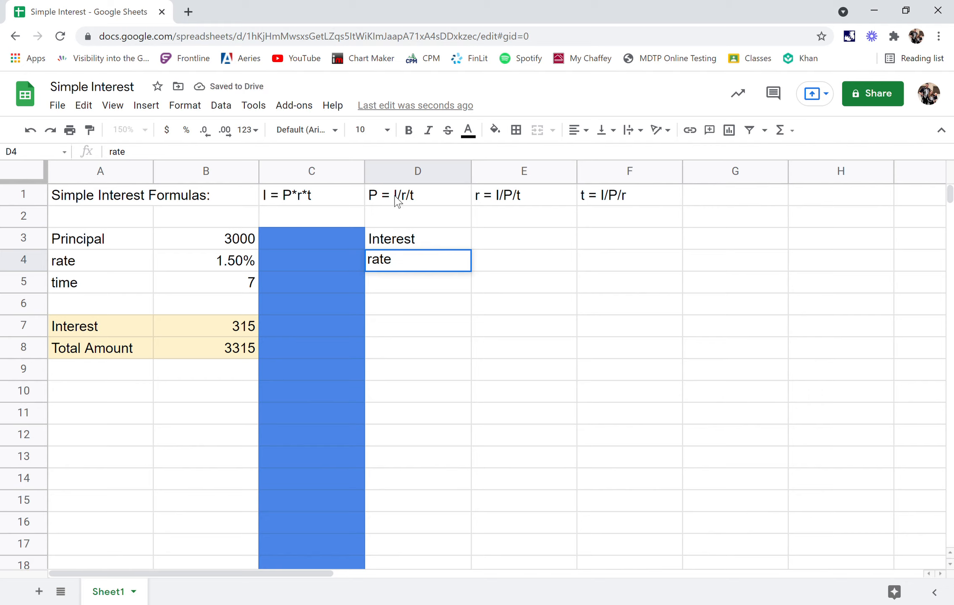
{"action": "key", "text": "Return"}
{"action": "type", "text": "time"}
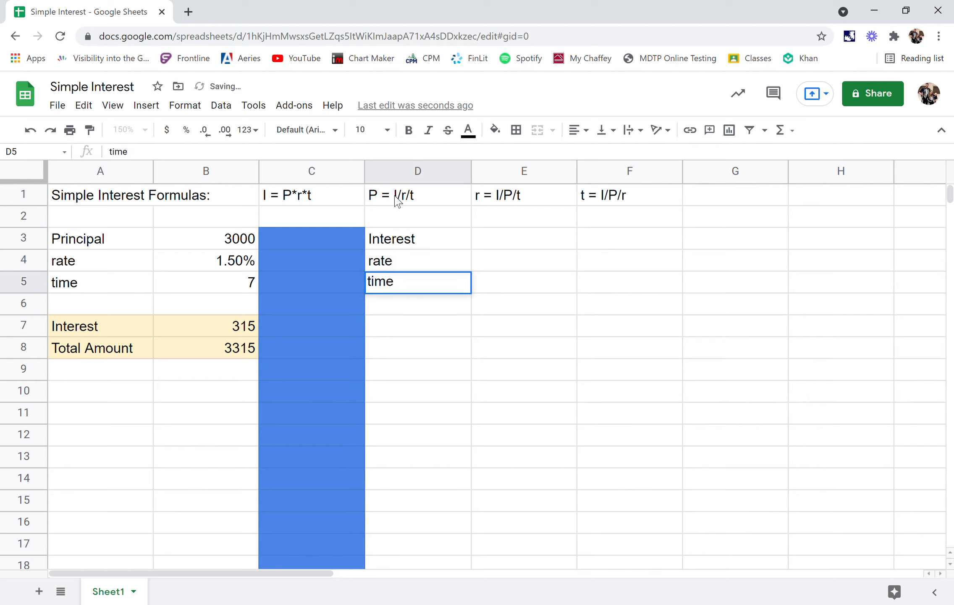
Step: Enter the values 500 for interest in E3, 2.2% for rate in E4 and 10 for time in E5
{"action": "left_click", "coordinate": [496, 246]}
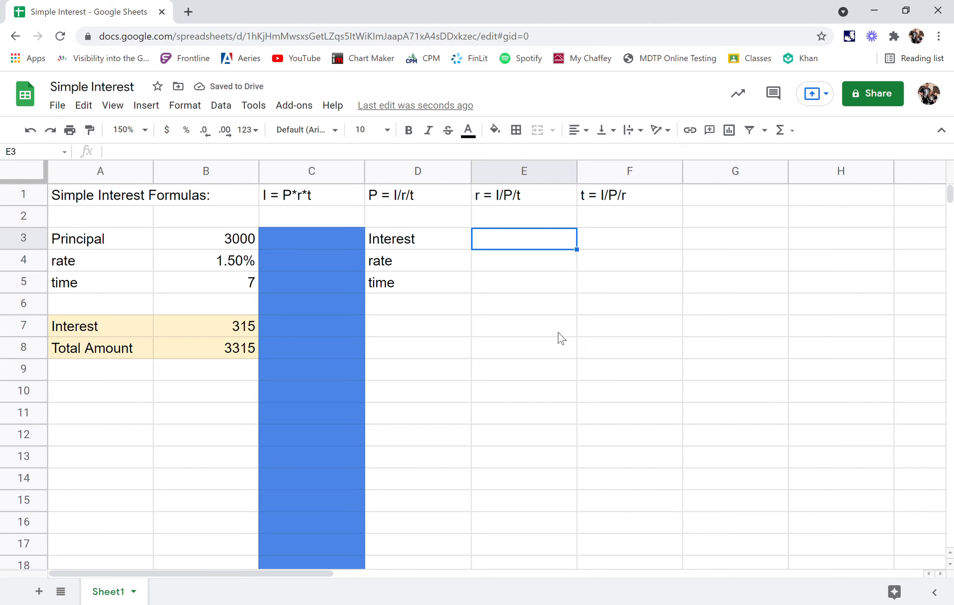
{"action": "type", "text": "500"}
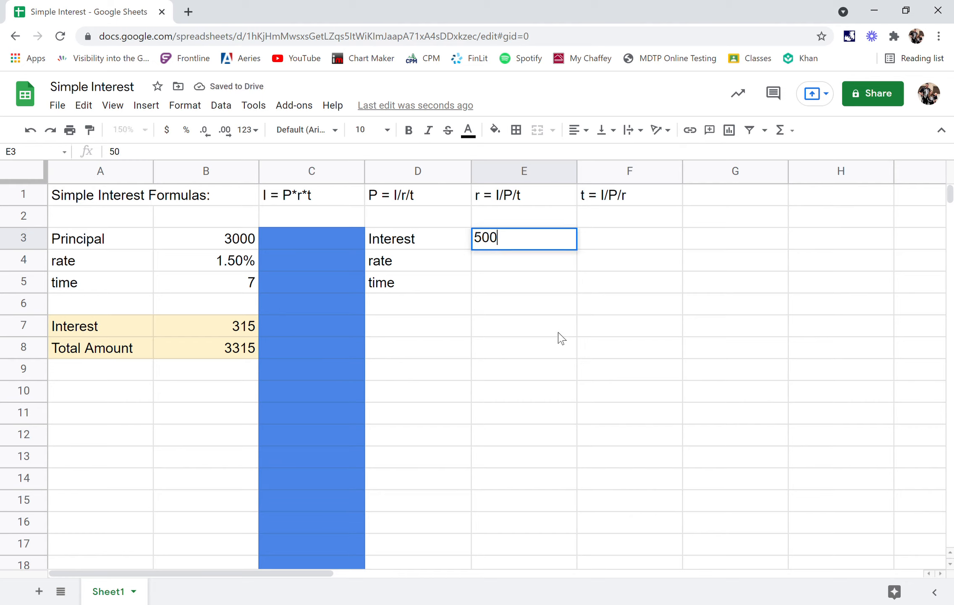
{"action": "left_click", "coordinate": [543, 272]}
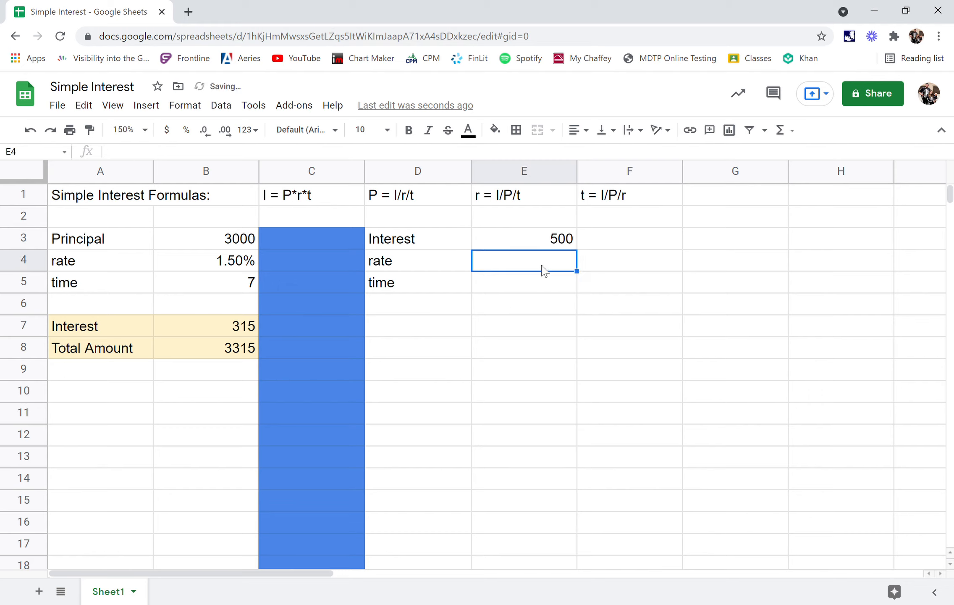
{"action": "type", "text": "2.20"}
{"action": "type", "text": "%"}
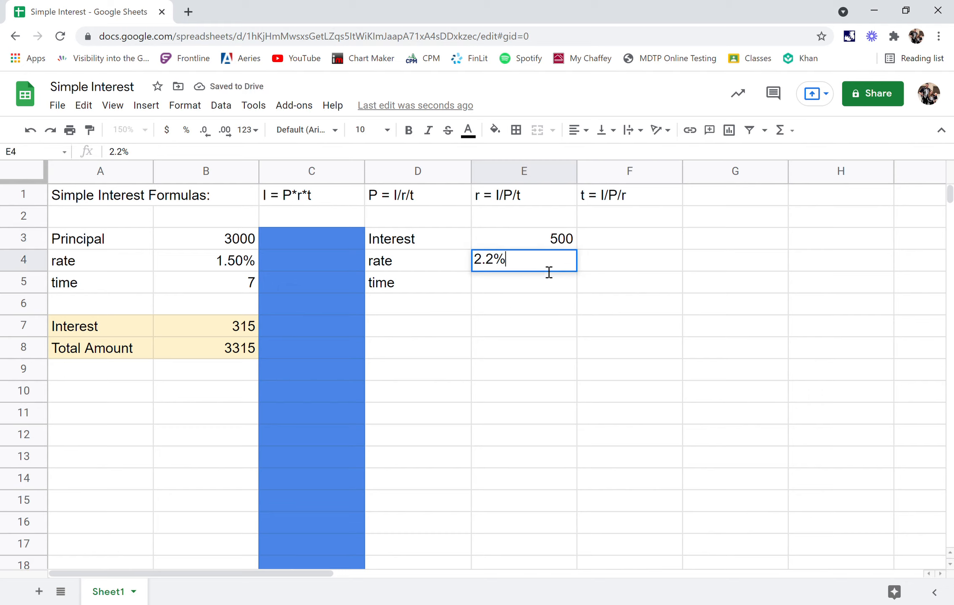
{"action": "key", "text": "Return"}
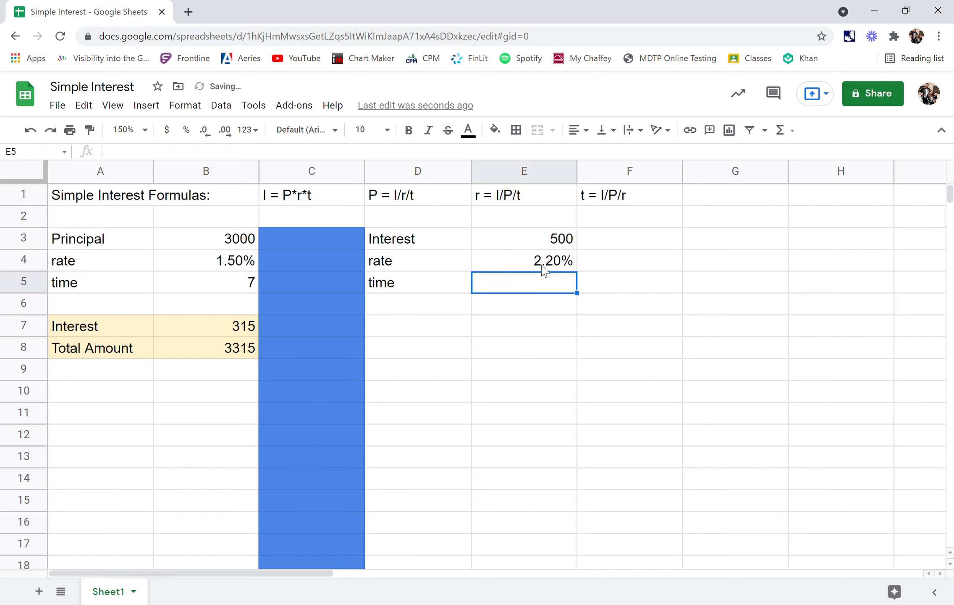
{"action": "type", "text": "10"}
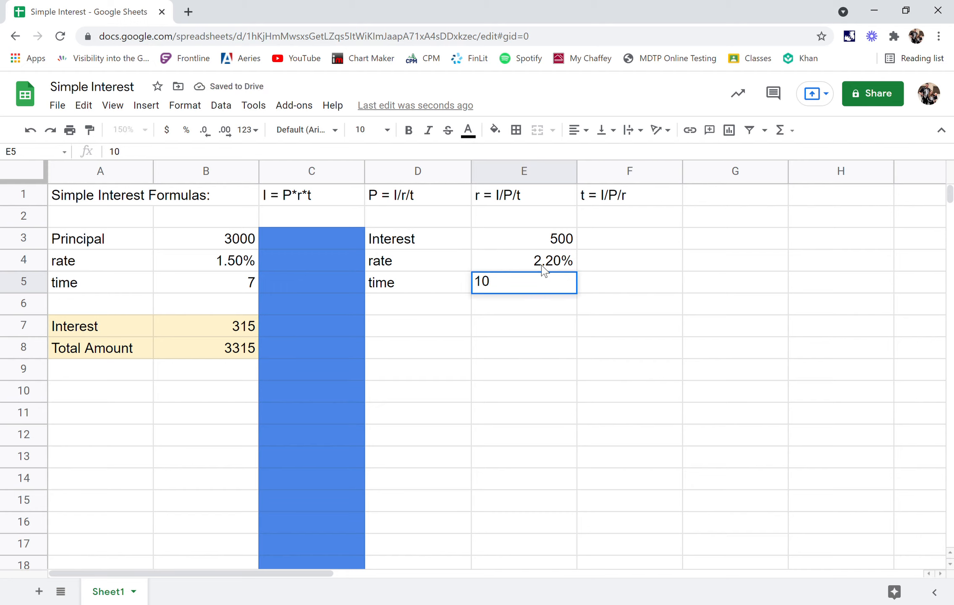
{"action": "key", "text": "Return"}
Step: Enter the label "Principal" in cell D7, leaving one blank row below the time entry
{"action": "left_click", "coordinate": [438, 335]}
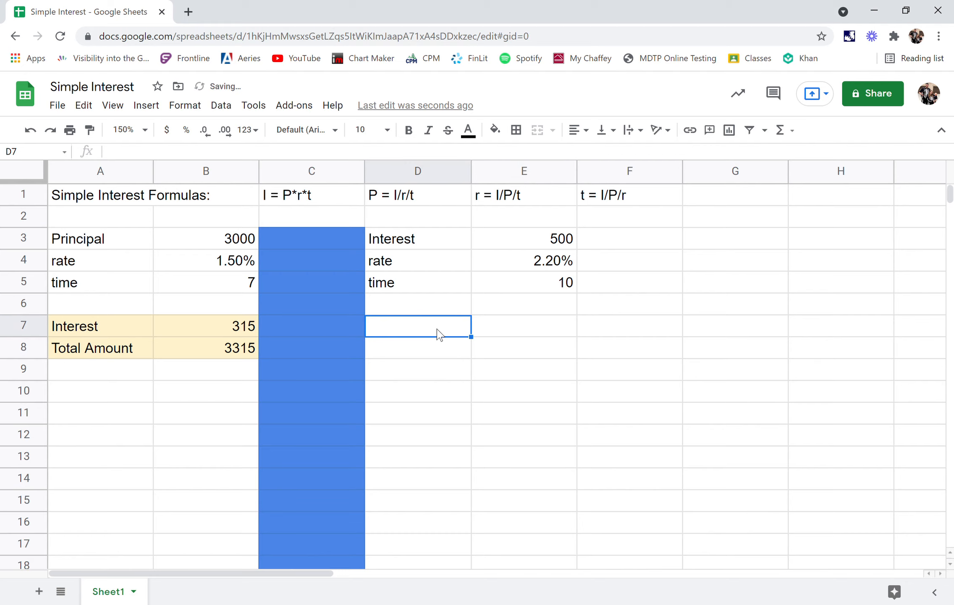
{"action": "type", "text": "Pr"}
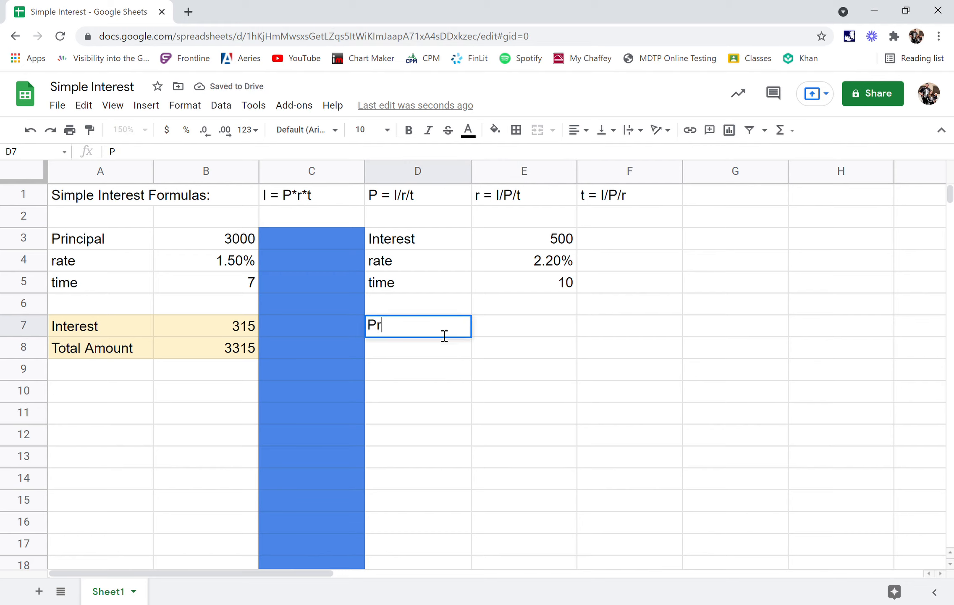
{"action": "type", "text": "incipal"}
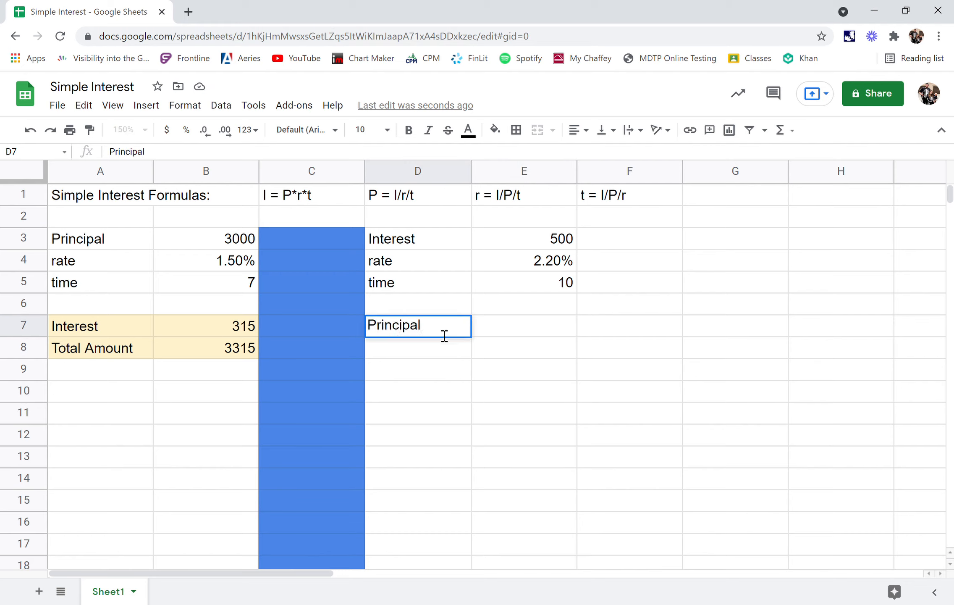
Step: Calculate the principal in cell E7 with the formula =E3/E4/E5
{"action": "left_click", "coordinate": [544, 328]}
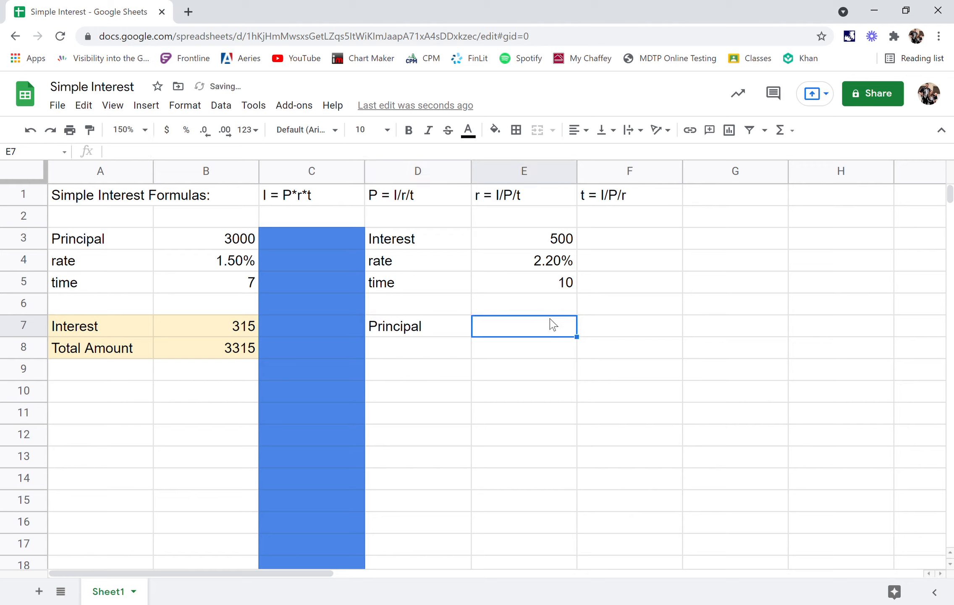
{"action": "type", "text": "="}
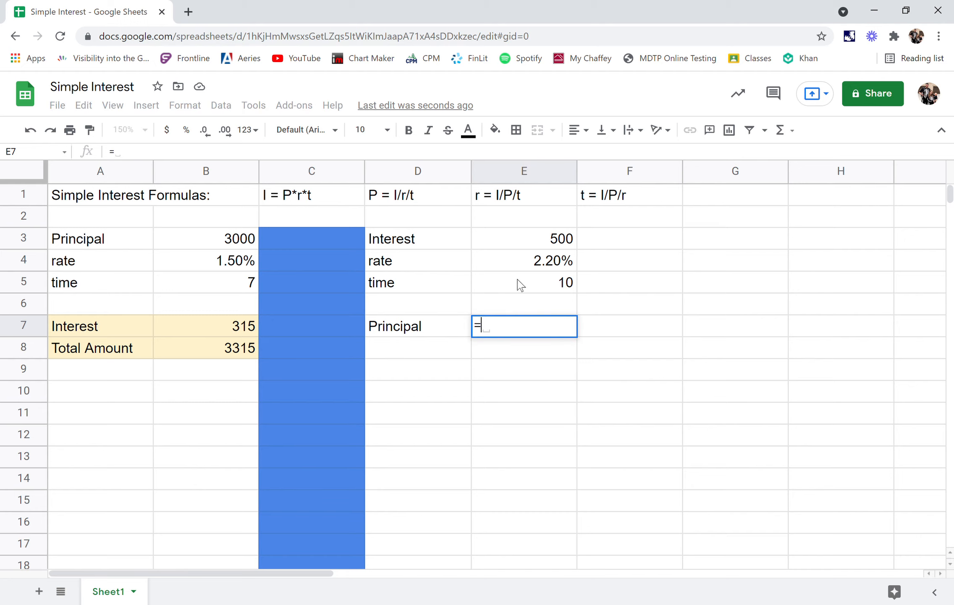
{"action": "left_click", "coordinate": [545, 243]}
{"action": "type", "text": "/"}
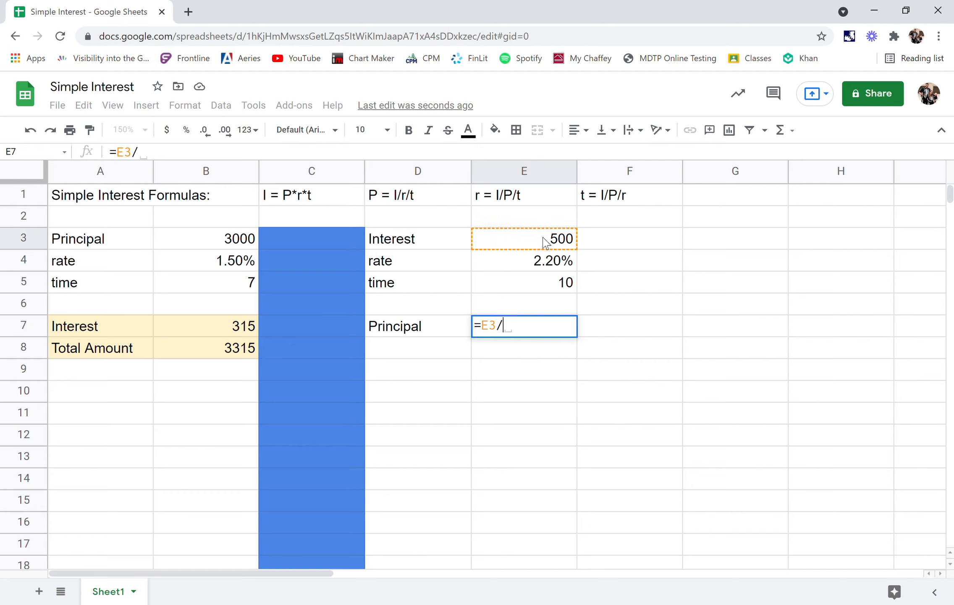
{"action": "left_click", "coordinate": [535, 272]}
{"action": "type", "text": "/"}
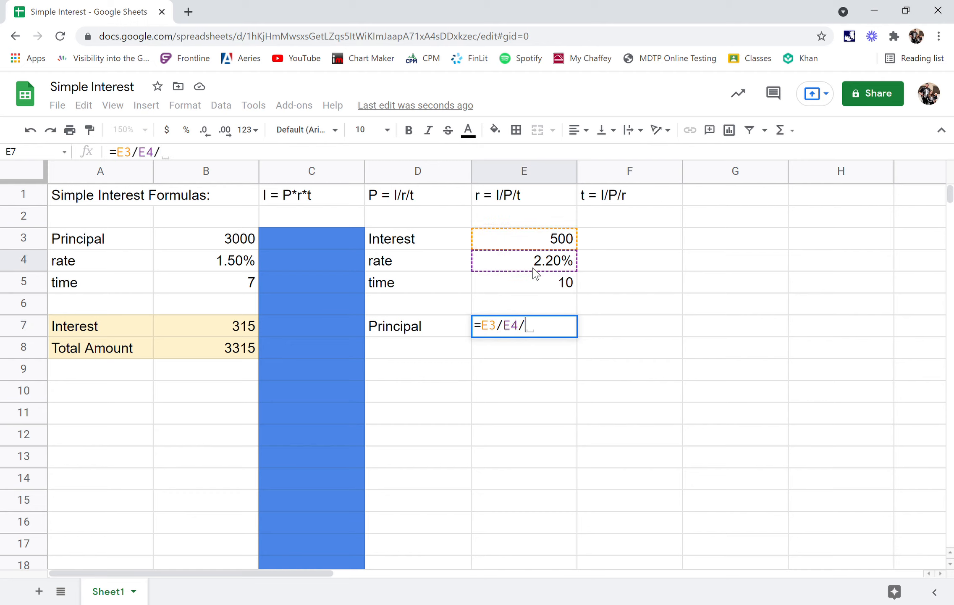
{"action": "left_click", "coordinate": [539, 288]}
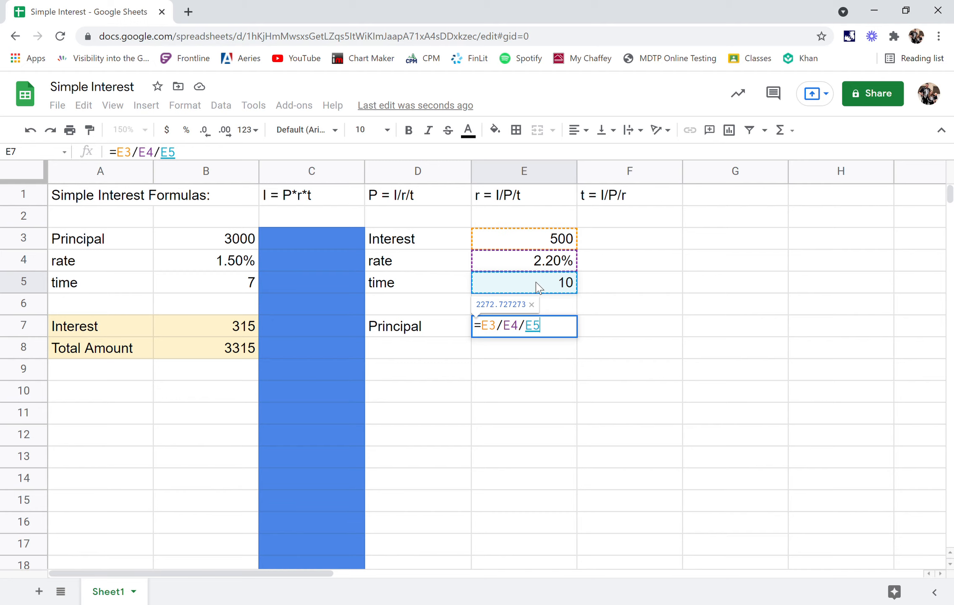
{"action": "key", "text": "Return"}
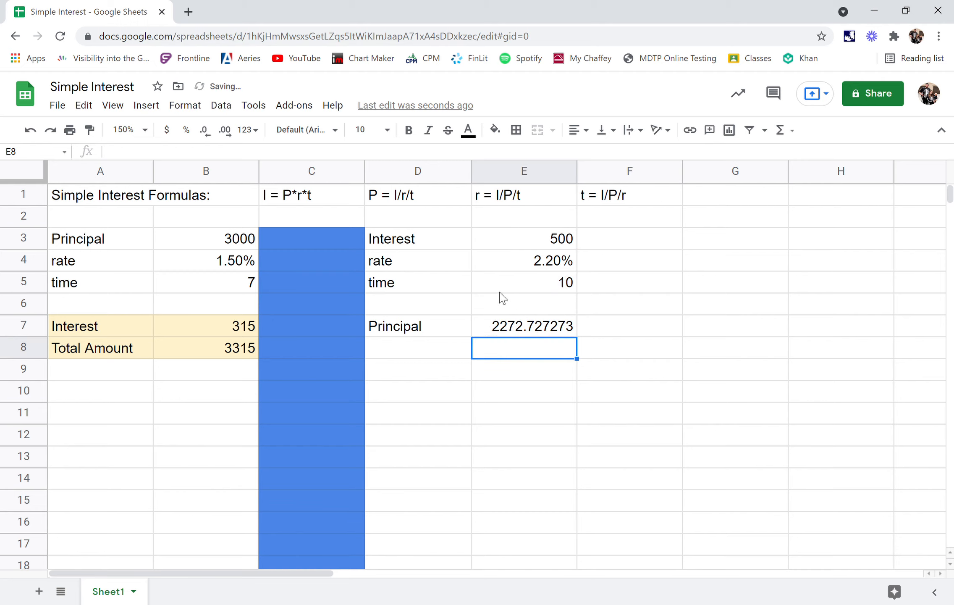
Step: Format the principal in E7 and the interest and total amount in B7:B8 as currency
{"action": "left_click", "coordinate": [513, 335]}
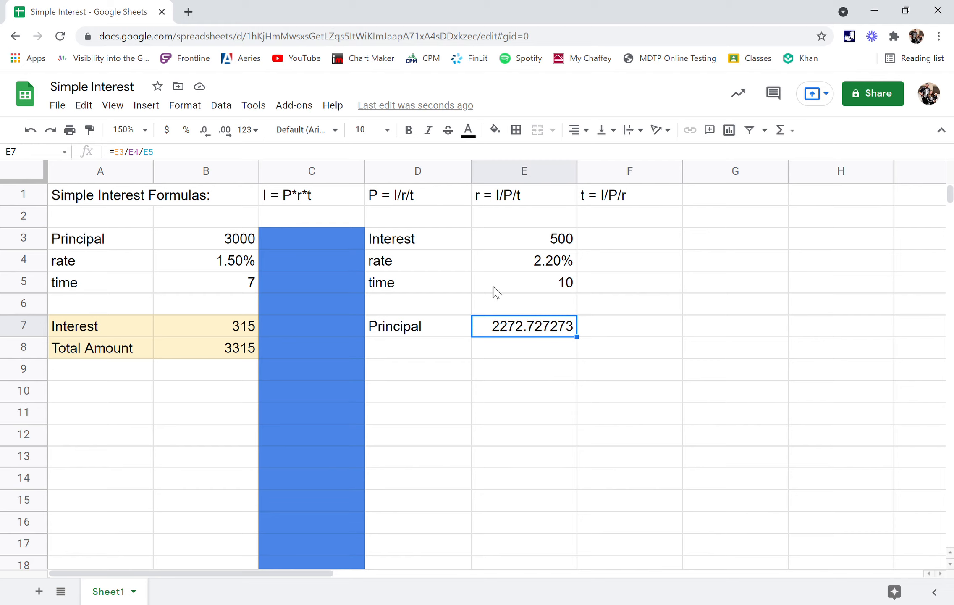
{"action": "left_click", "coordinate": [173, 134]}
{"action": "left_click", "coordinate": [164, 393]}
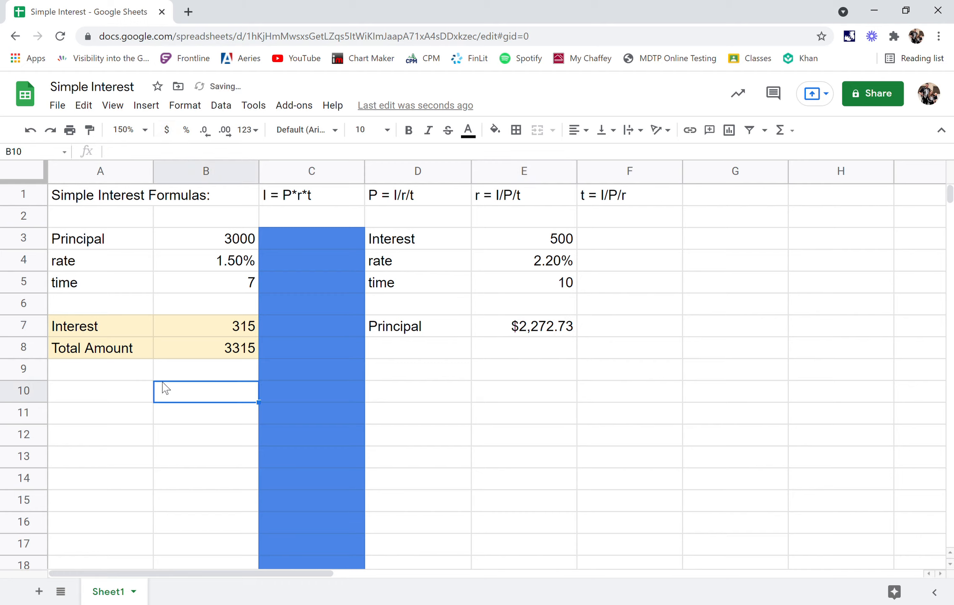
{"action": "left_click_drag", "start_coordinate": [164, 327], "coordinate": [167, 348]}
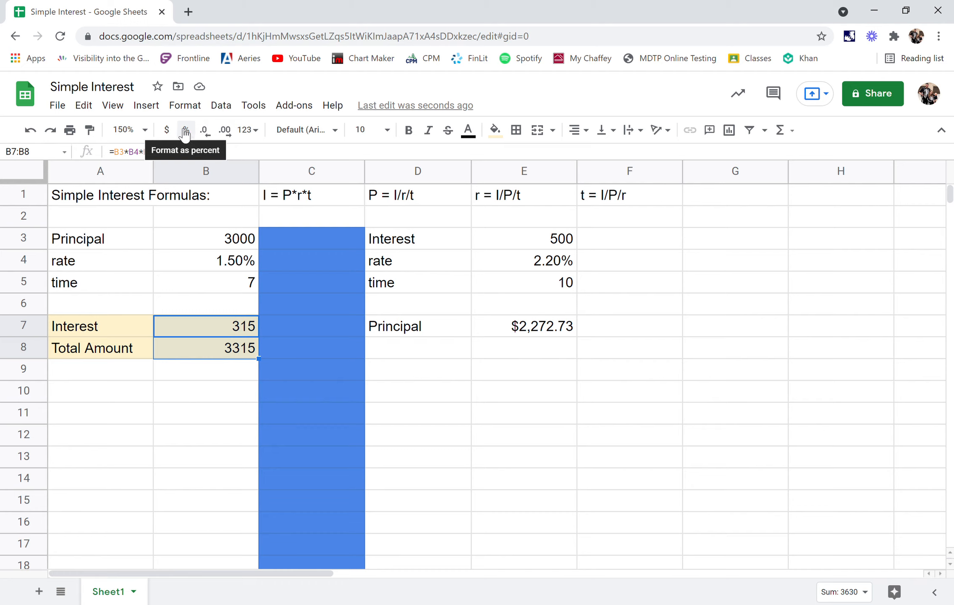
{"action": "left_click", "coordinate": [167, 132]}
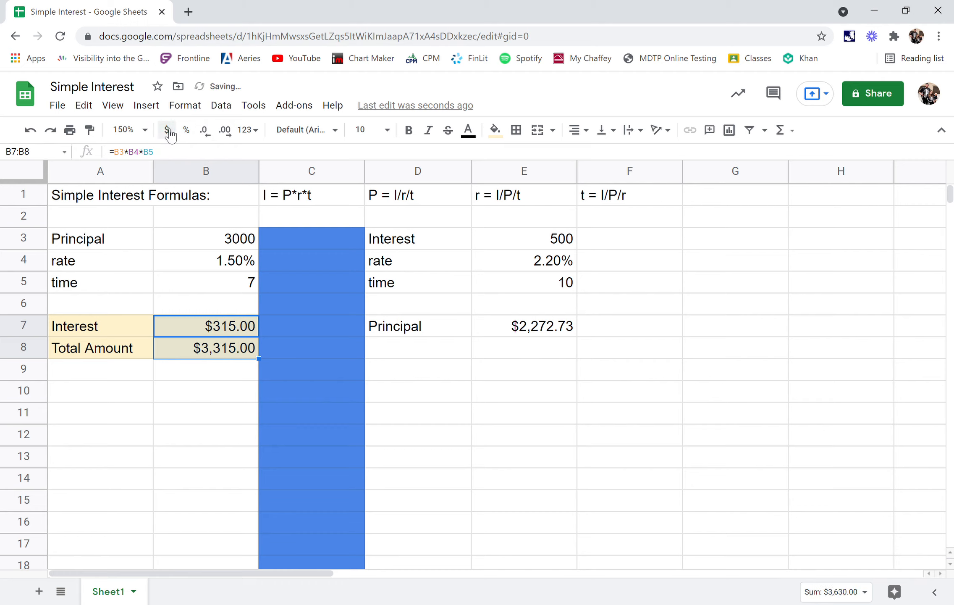
Step: Fill the principal result cells D7:E7 with light purple
{"action": "left_click", "coordinate": [537, 345]}
{"action": "left_click_drag", "start_coordinate": [453, 330], "coordinate": [502, 332]}
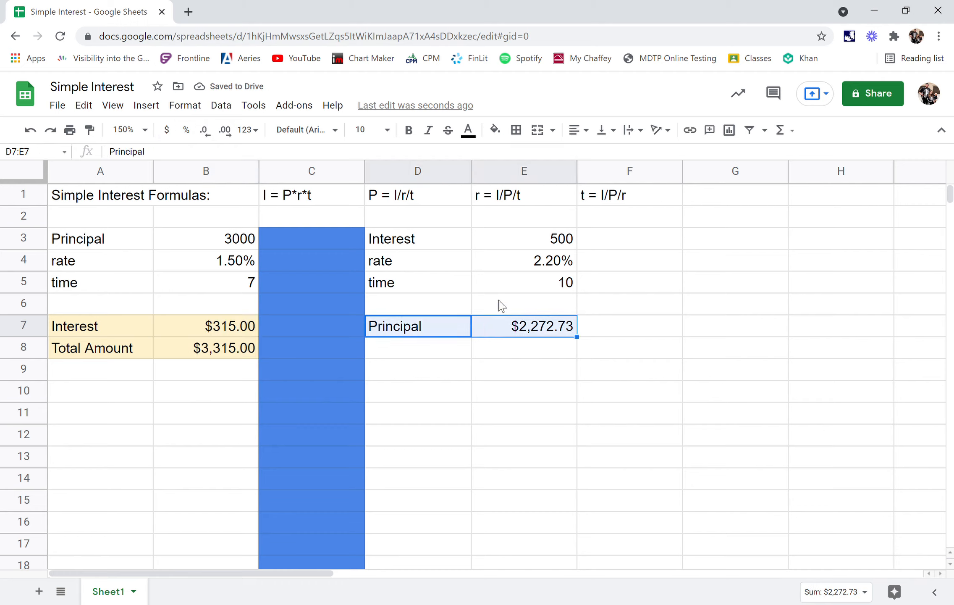
{"action": "left_click", "coordinate": [495, 131]}
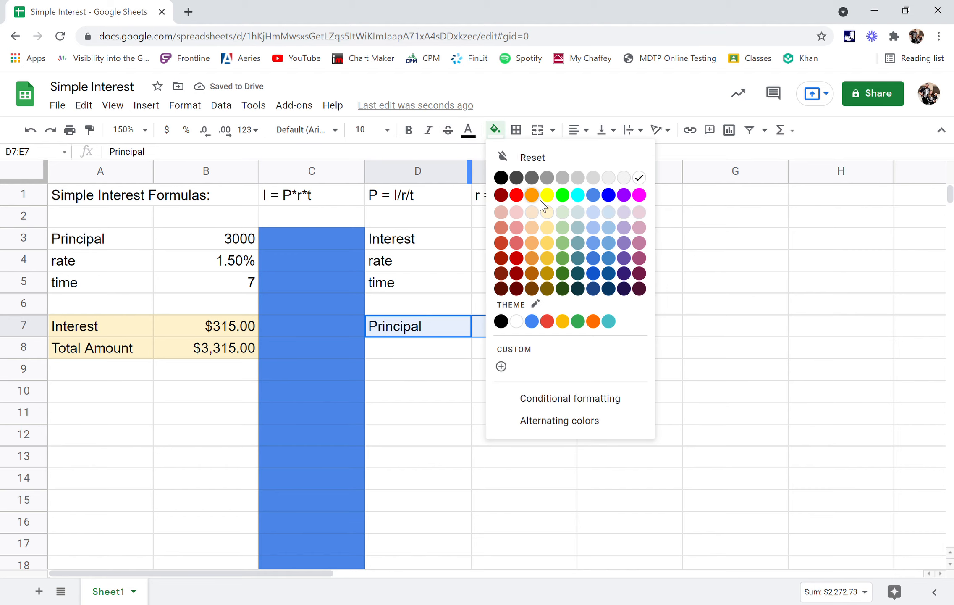
{"action": "left_click", "coordinate": [624, 214]}
{"action": "left_click", "coordinate": [539, 385]}
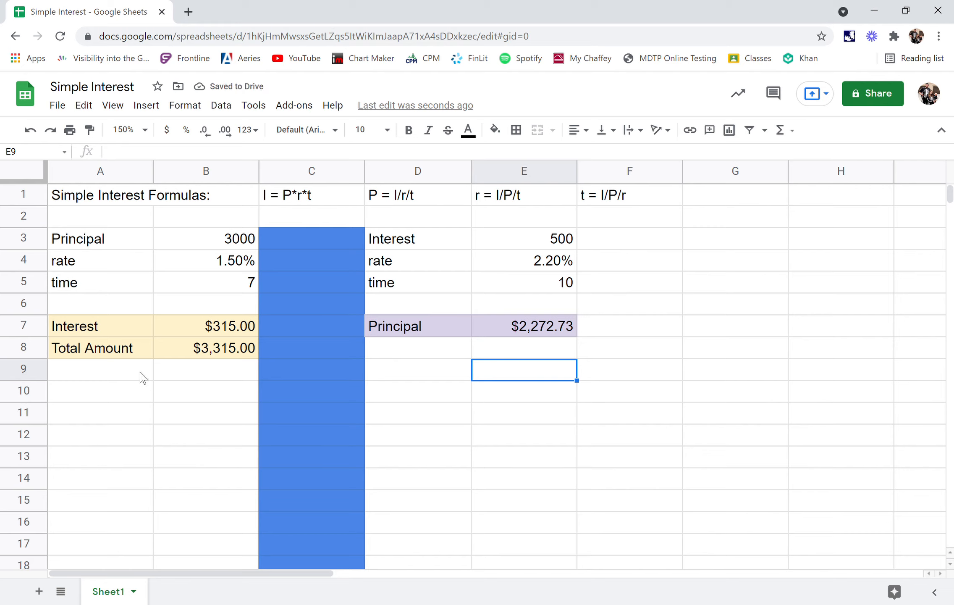
Step: Fill cells A9:F9 with cornflower blue as a horizontal divider below the first two calculations
{"action": "left_click_drag", "start_coordinate": [143, 377], "coordinate": [587, 379]}
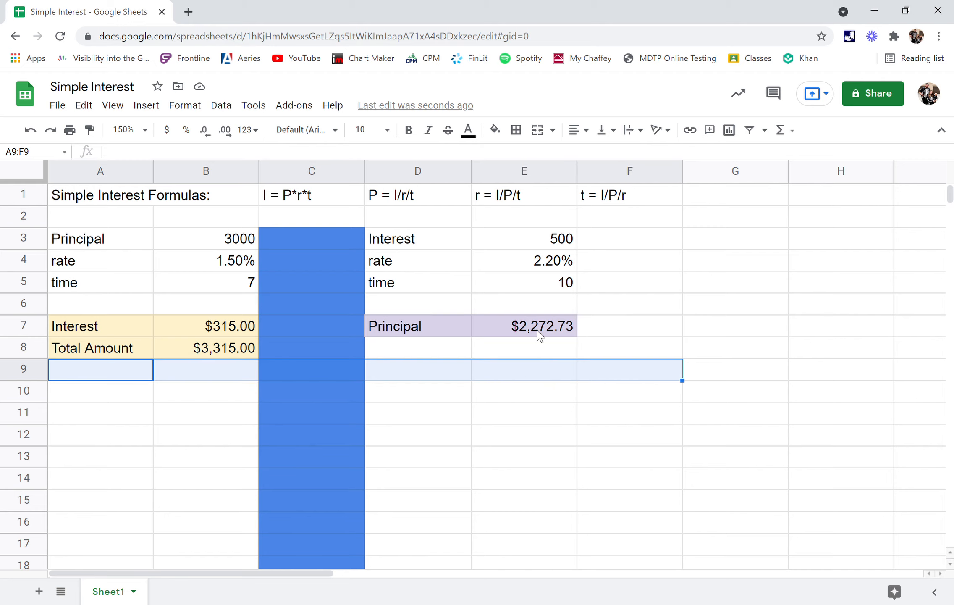
{"action": "left_click", "coordinate": [495, 129]}
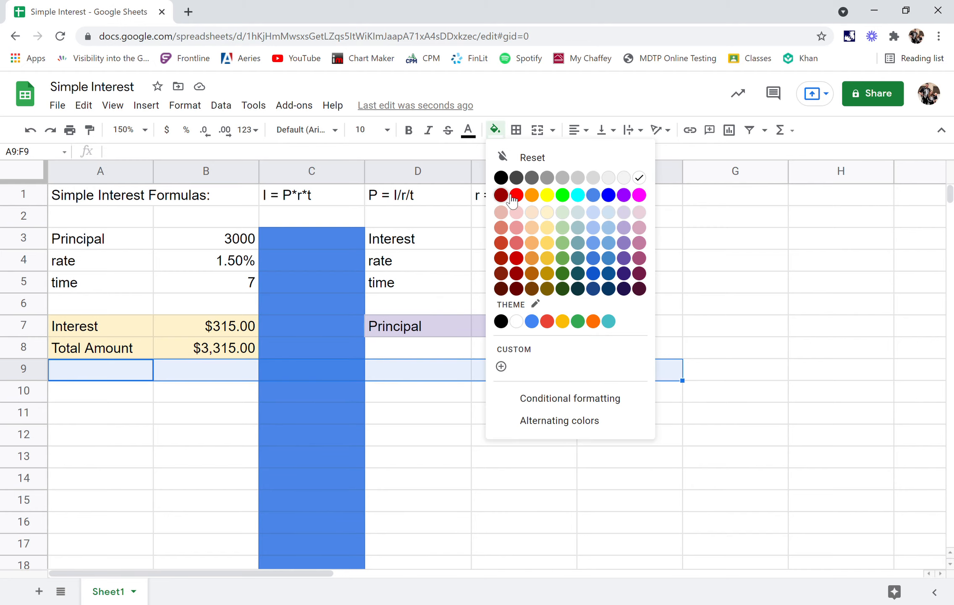
{"action": "left_click", "coordinate": [596, 200]}
{"action": "left_click", "coordinate": [475, 414]}
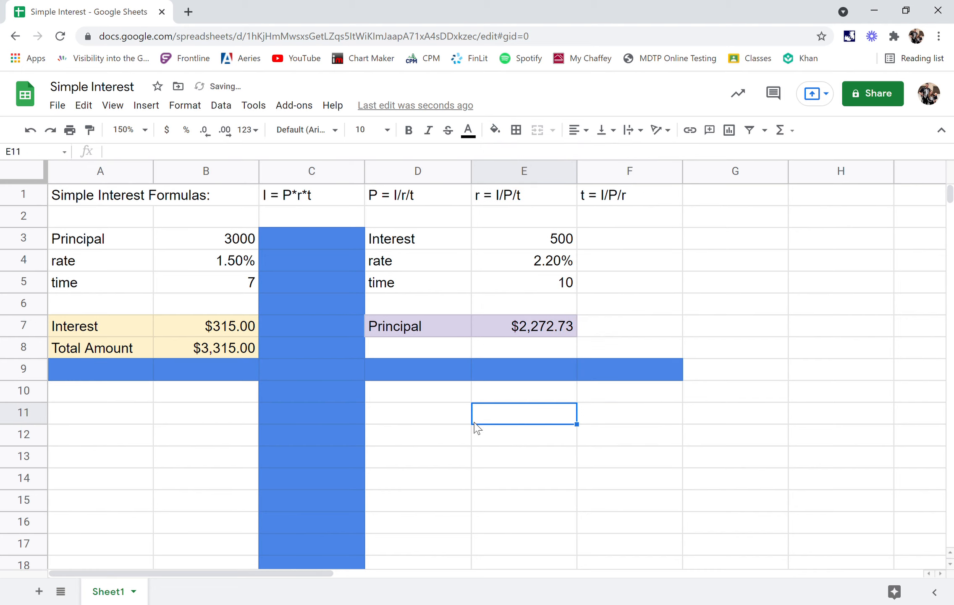
Step: Enter the label "Interest" in cell A10 and its value 450 in B10 for the rate calculation
{"action": "scroll", "coordinate": [480, 409], "scroll_direction": "down", "scroll_amount": 2}
{"action": "scroll", "coordinate": [480, 409], "scroll_direction": "up", "scroll_amount": 2}
{"action": "left_click", "coordinate": [103, 397]}
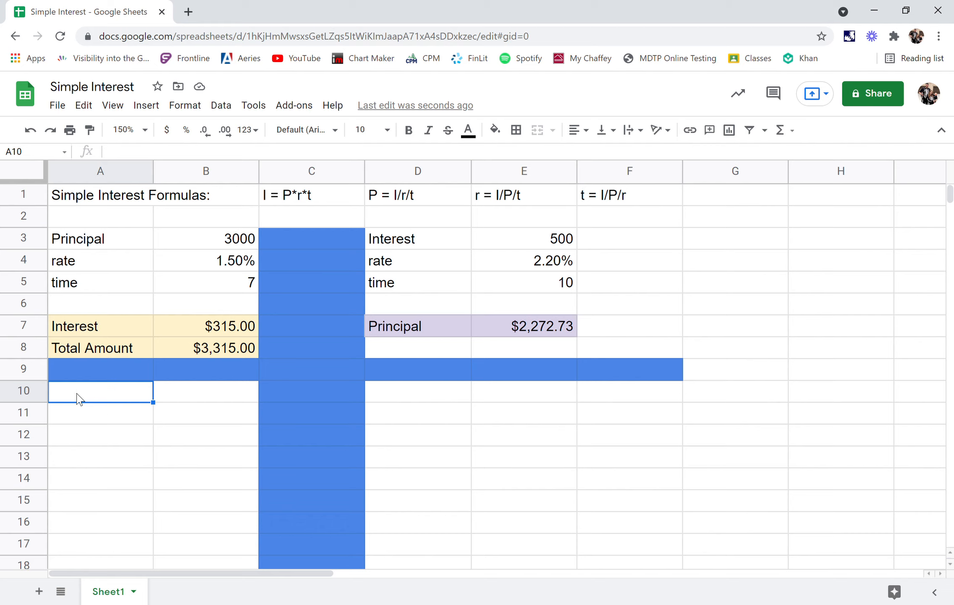
{"action": "type", "text": "Interest"}
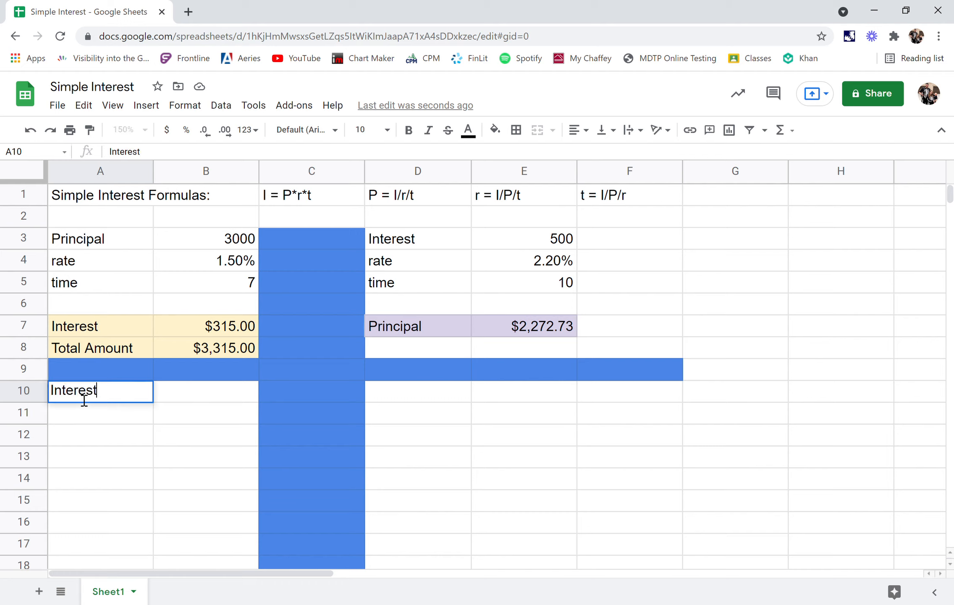
{"action": "key", "text": "Return"}
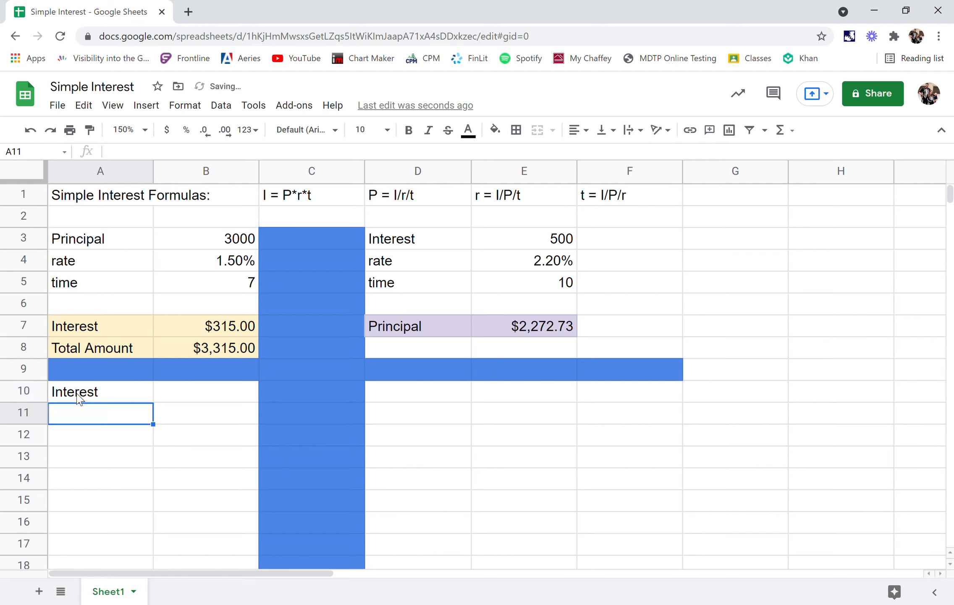
{"action": "left_click", "coordinate": [226, 401]}
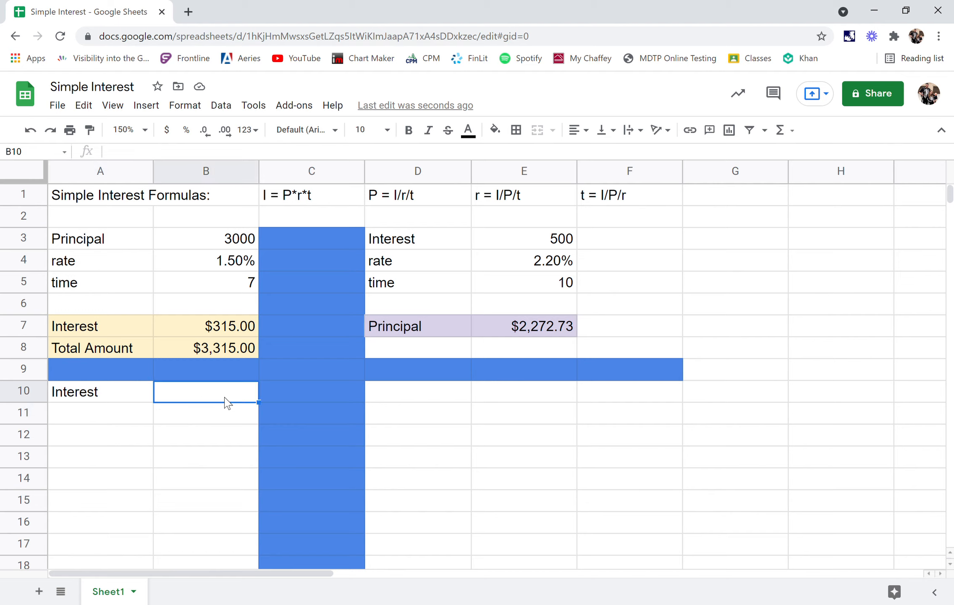
{"action": "type", "text": "450"}
Step: Enter the label "Principal" in cell A11 and its value 2500 in B11
{"action": "left_click", "coordinate": [79, 416]}
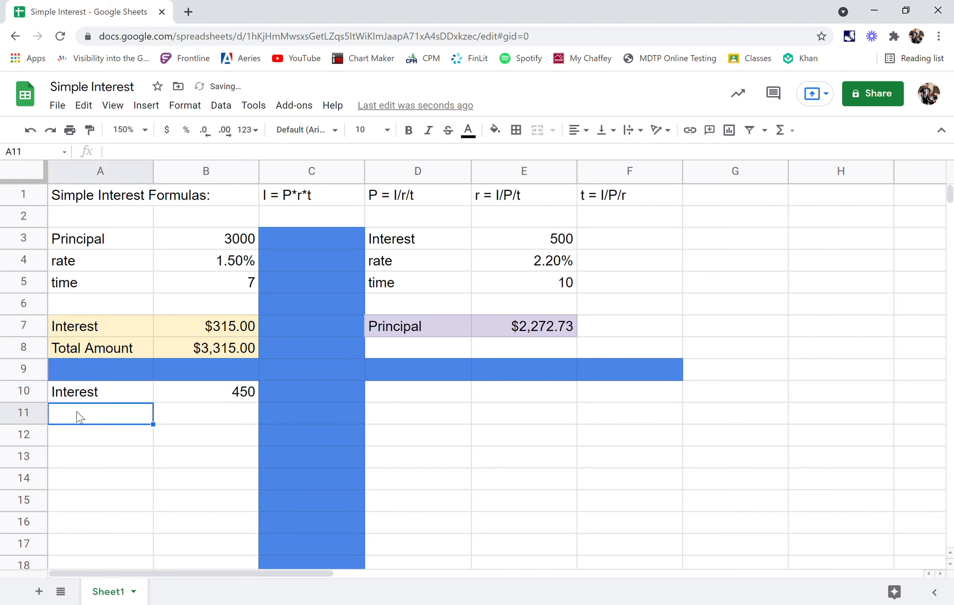
{"action": "type", "text": "Prin"}
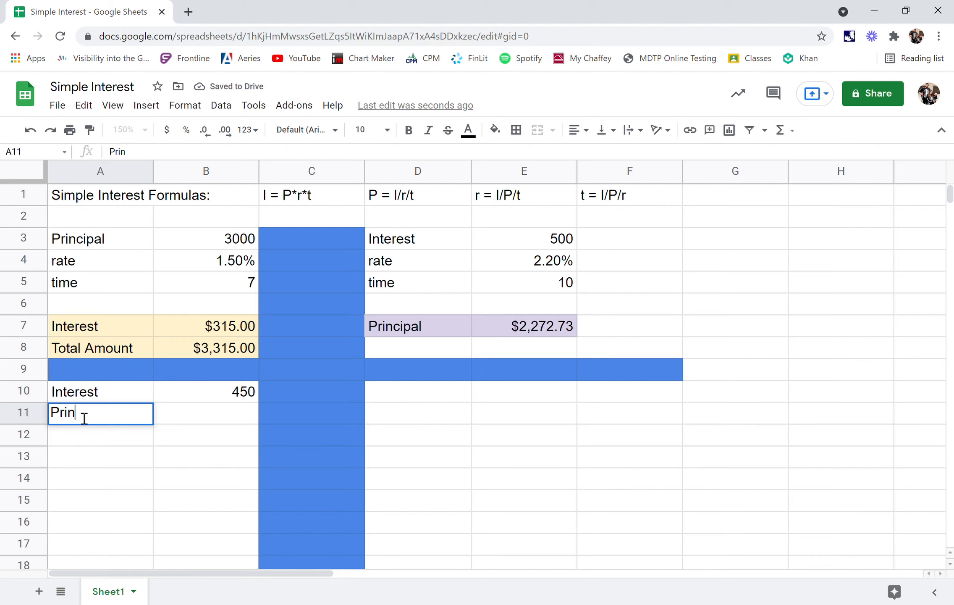
{"action": "type", "text": "cipal"}
{"action": "left_click", "coordinate": [210, 421]}
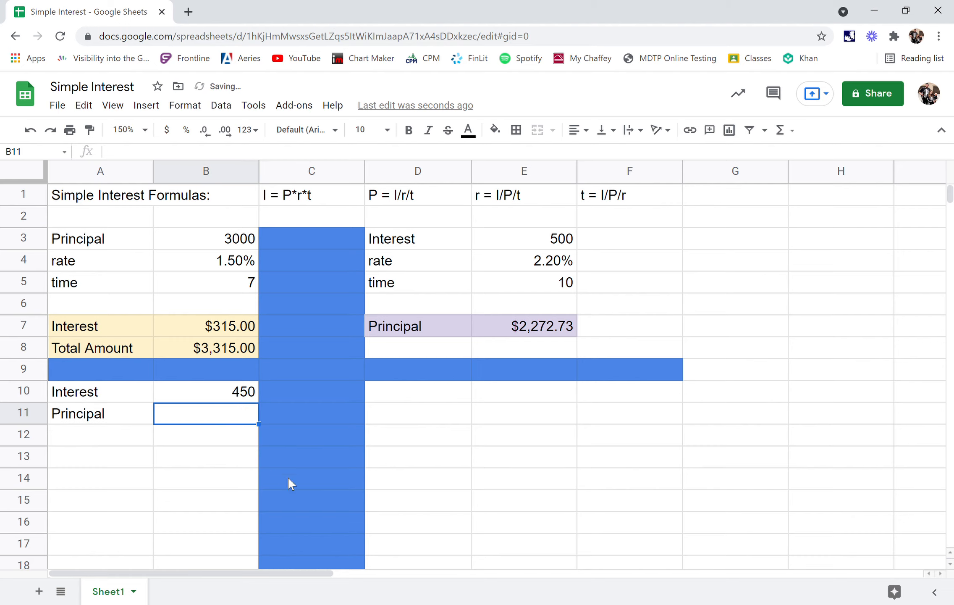
{"action": "type", "text": "2500"}
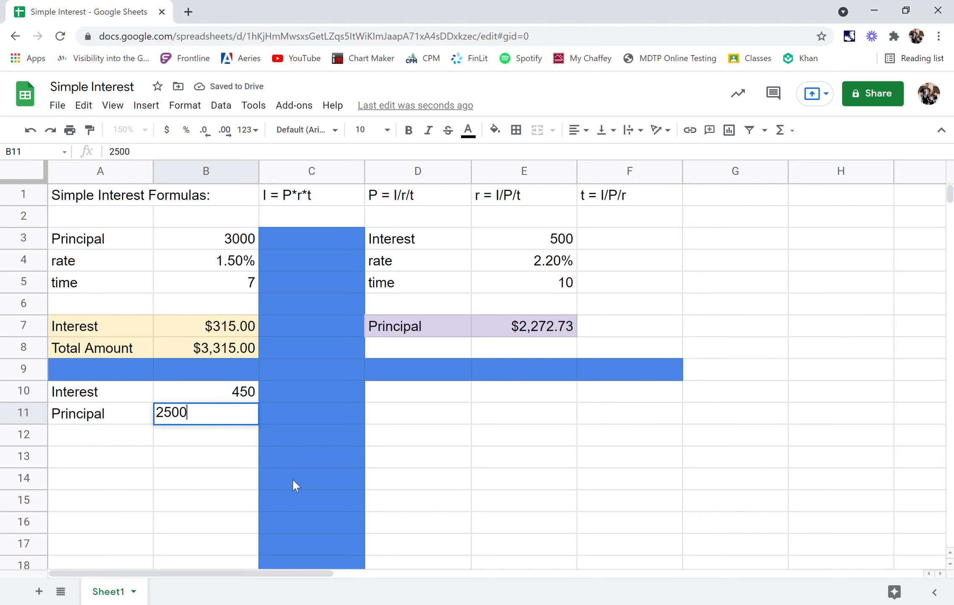
Step: Enter the label "time" in cell A12 and its value 8, without a percent sign, in B12
{"action": "left_click", "coordinate": [74, 439]}
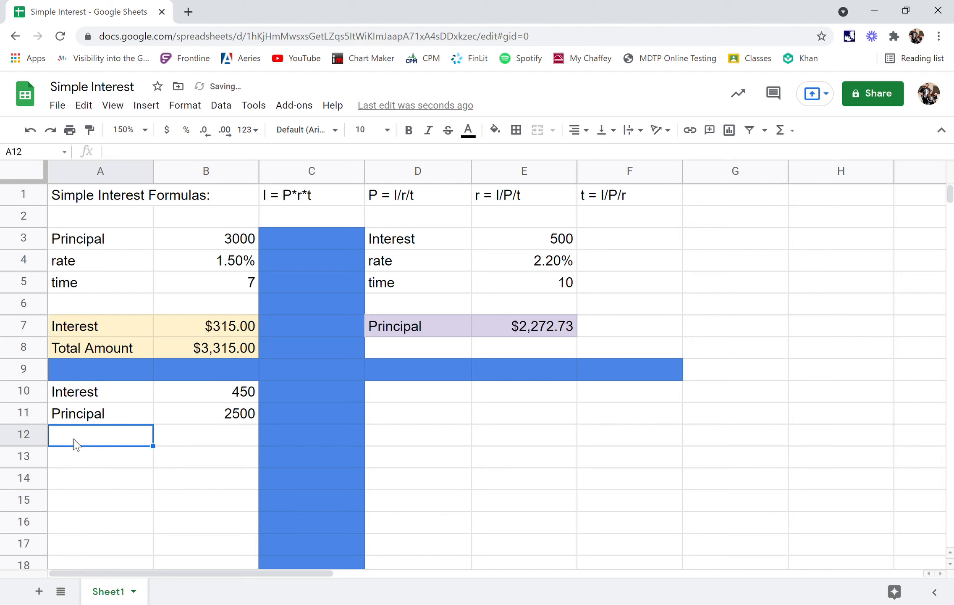
{"action": "type", "text": "time"}
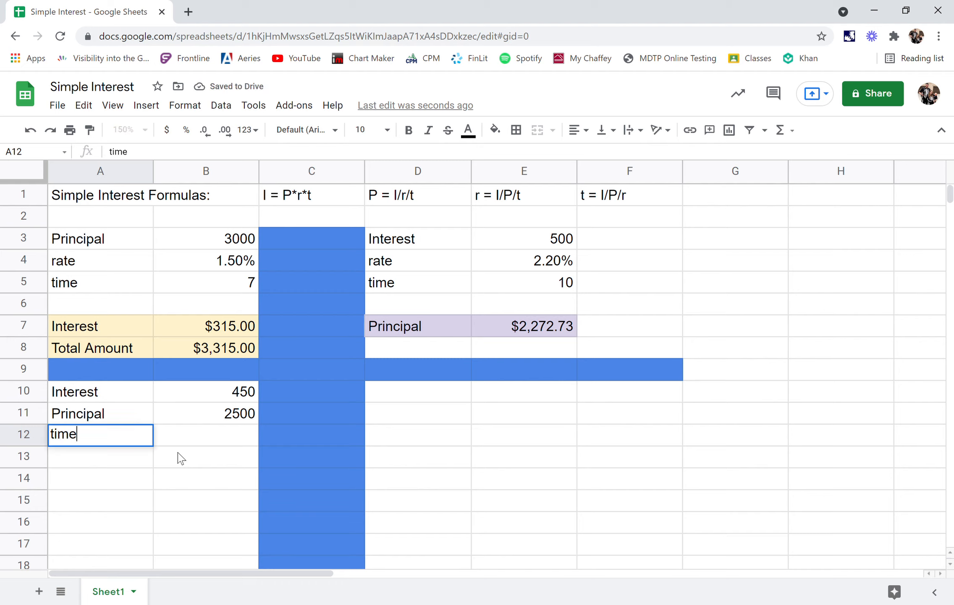
{"action": "left_click", "coordinate": [243, 442]}
{"action": "type", "text": "8%"}
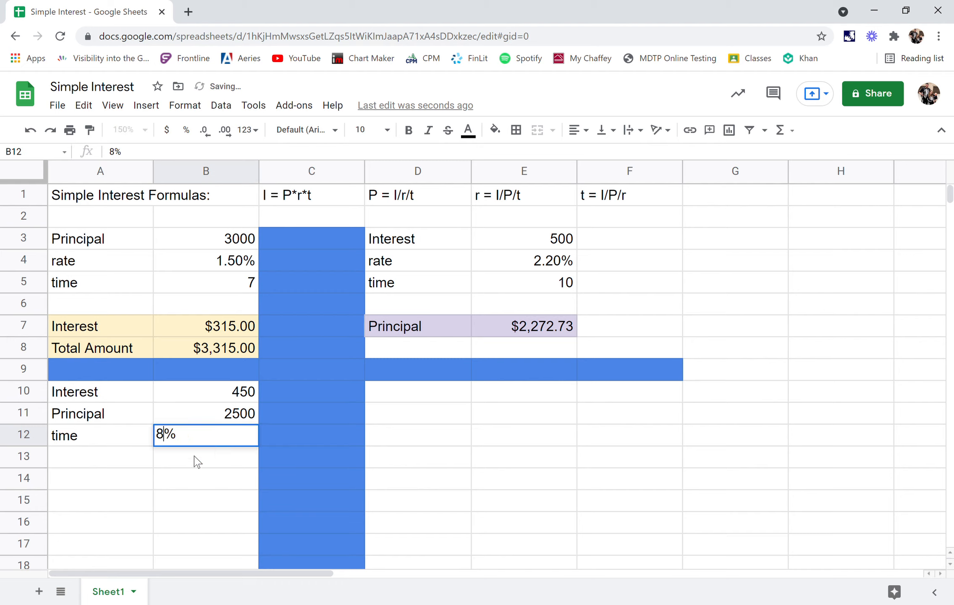
{"action": "key", "text": "BackSpace"}
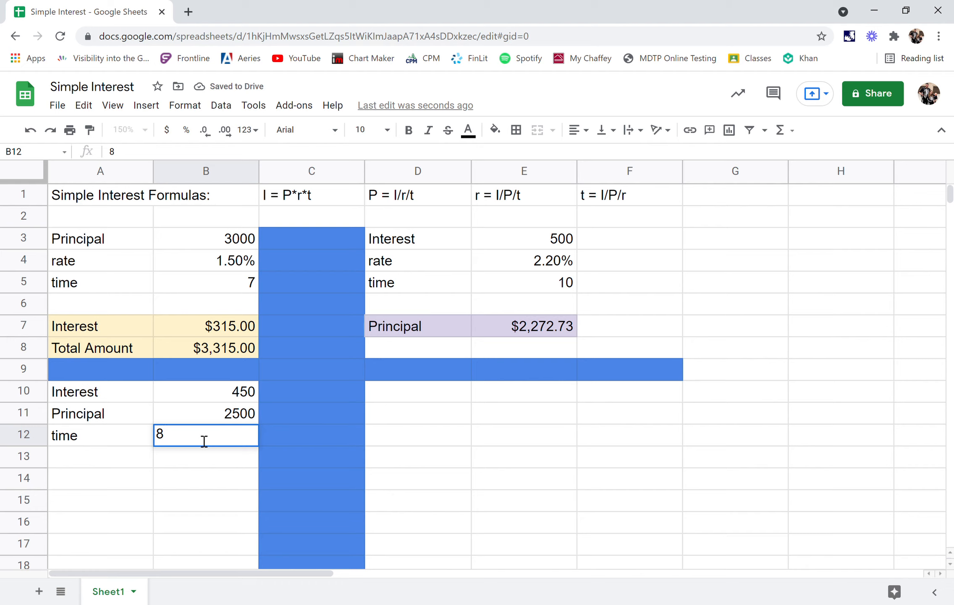
{"action": "key", "text": "Return"}
Step: Enter the label "rate" in cell A14 and calculate it in B14 with the formula =B10/B11/B12
{"action": "left_click", "coordinate": [108, 478]}
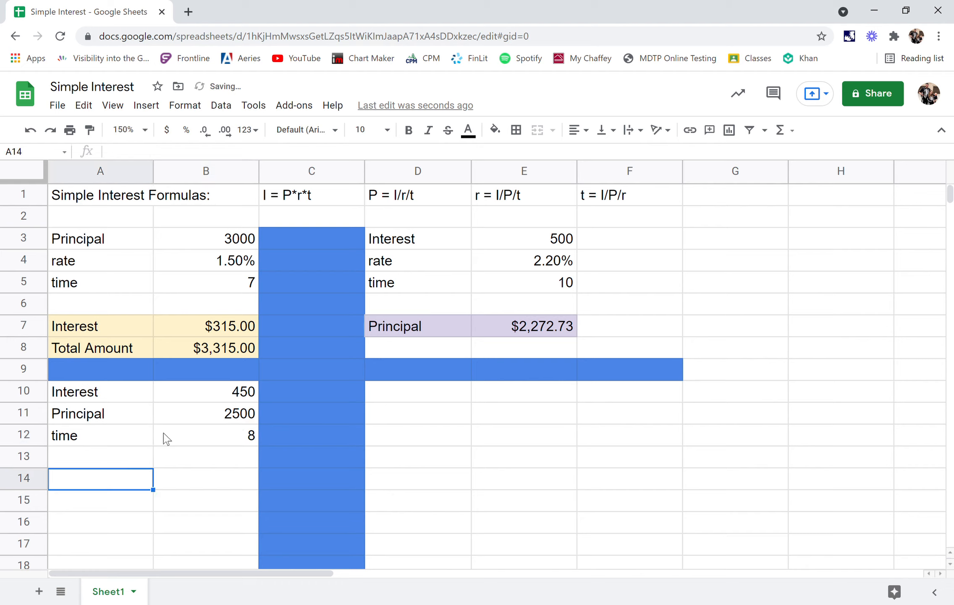
{"action": "type", "text": "rate"}
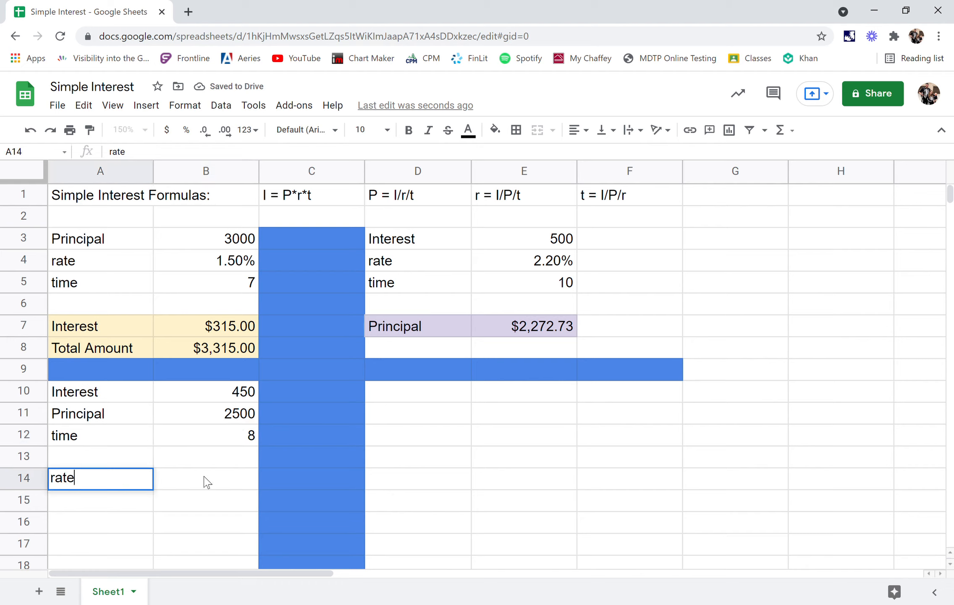
{"action": "left_click", "coordinate": [238, 485]}
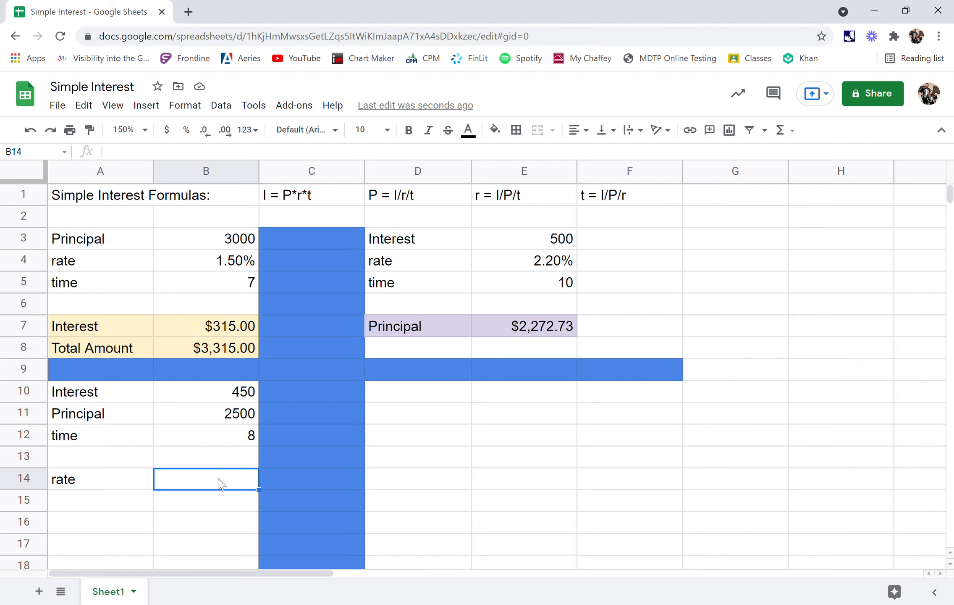
{"action": "type", "text": "="}
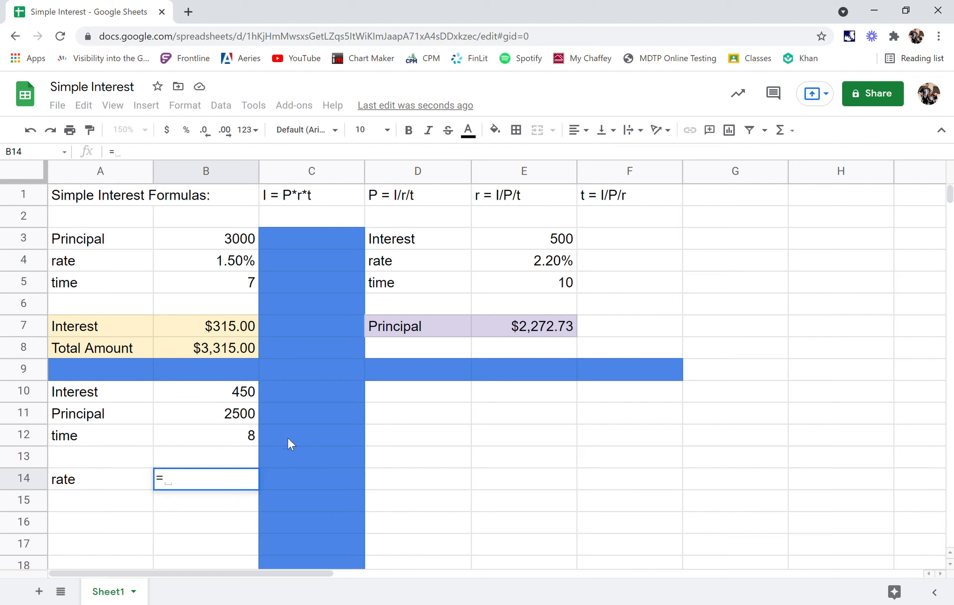
{"action": "left_click", "coordinate": [228, 391]}
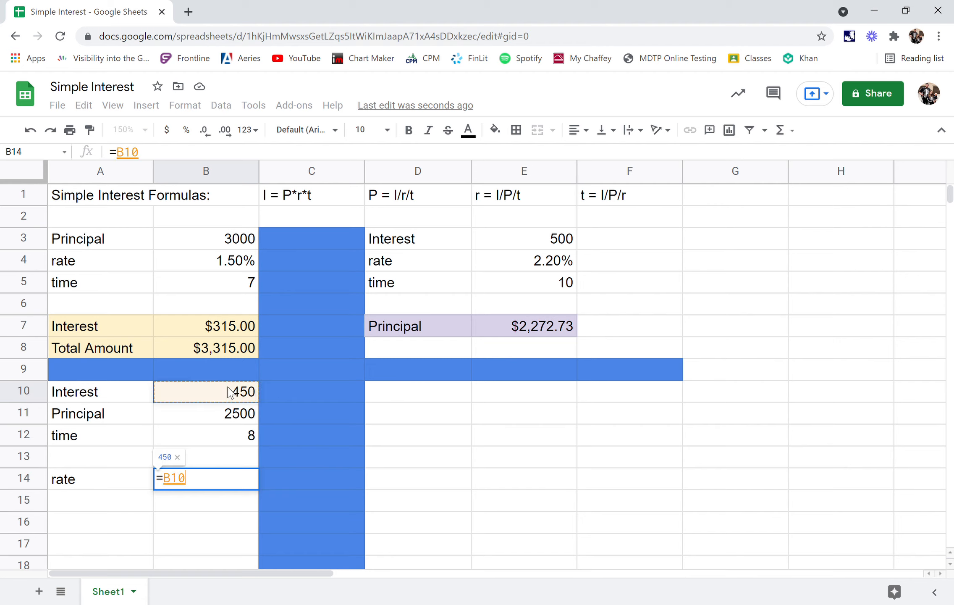
{"action": "type", "text": "/"}
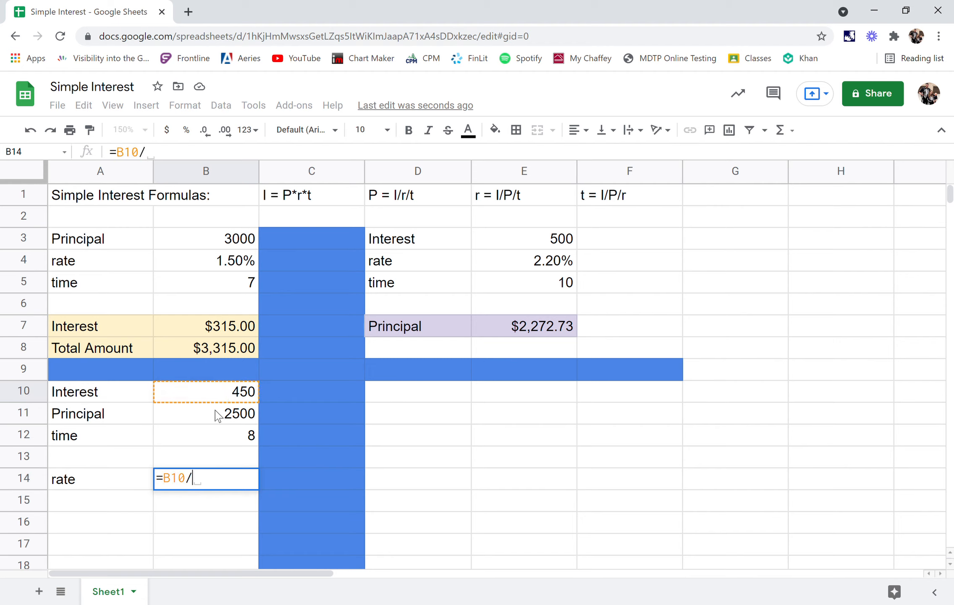
{"action": "left_click", "coordinate": [216, 415]}
{"action": "type", "text": "/"}
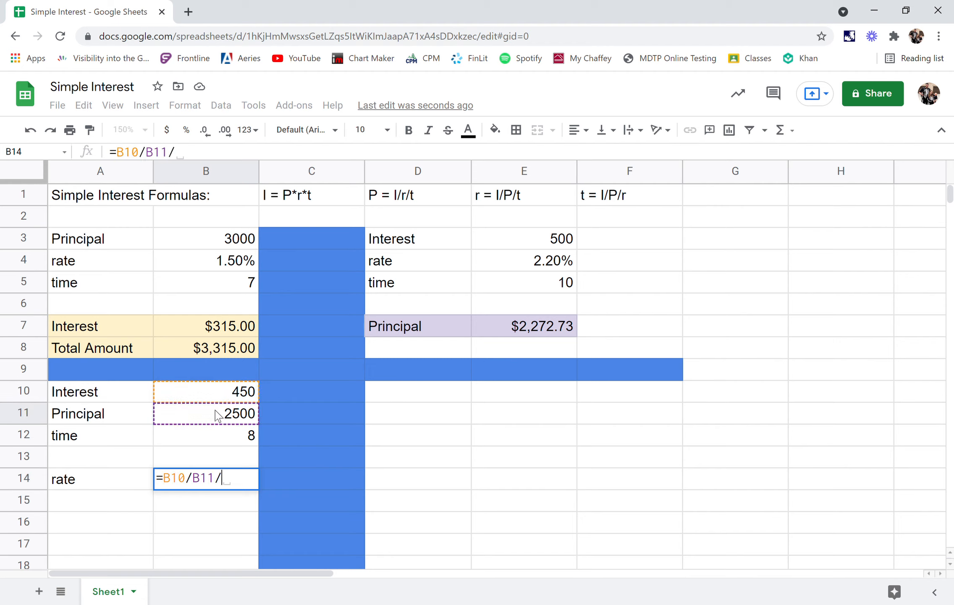
{"action": "left_click", "coordinate": [234, 442]}
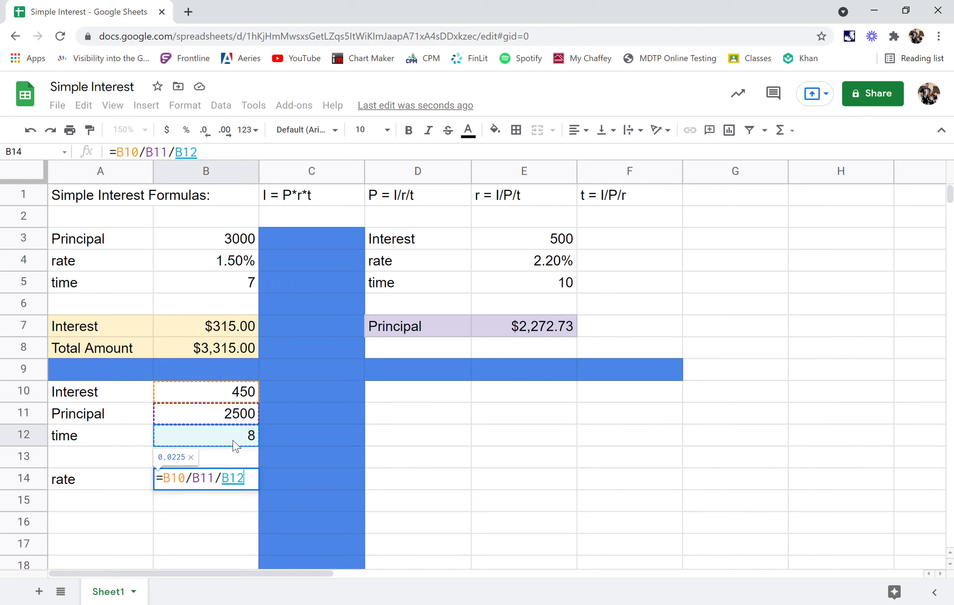
{"action": "key", "text": "Return"}
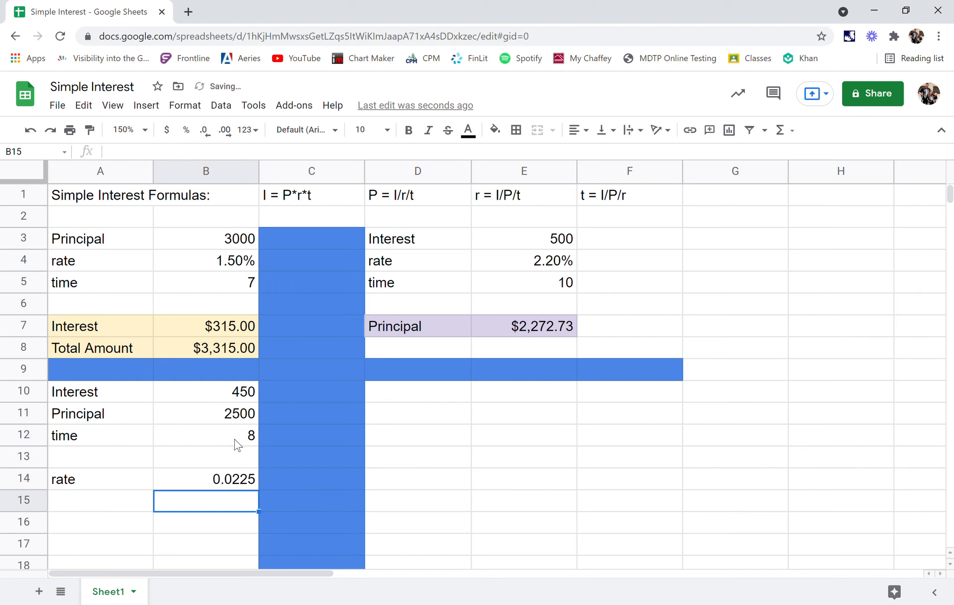
Step: Format the calculated rate in cell B14 as a percentage
{"action": "left_click", "coordinate": [245, 483]}
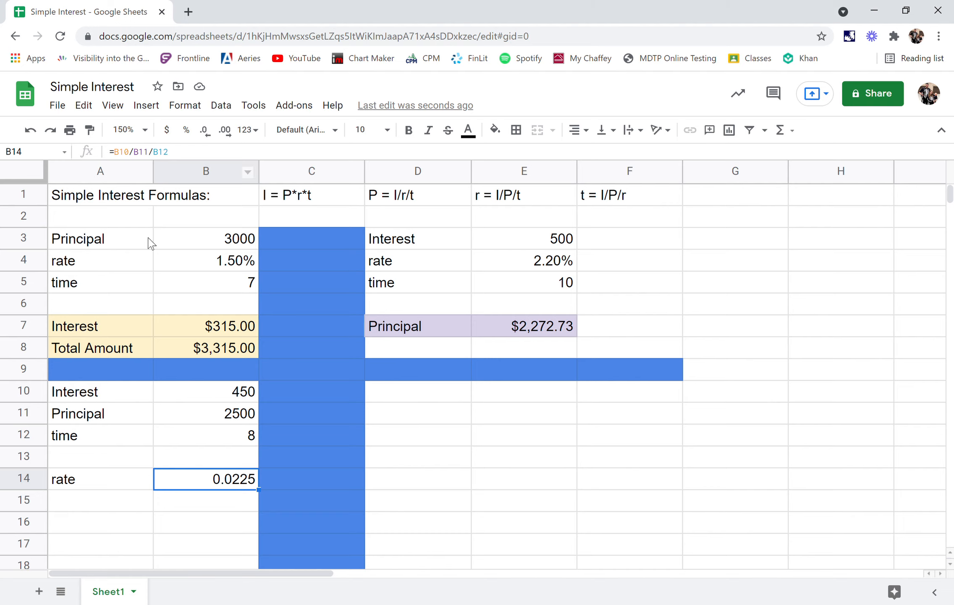
{"action": "left_click", "coordinate": [191, 135]}
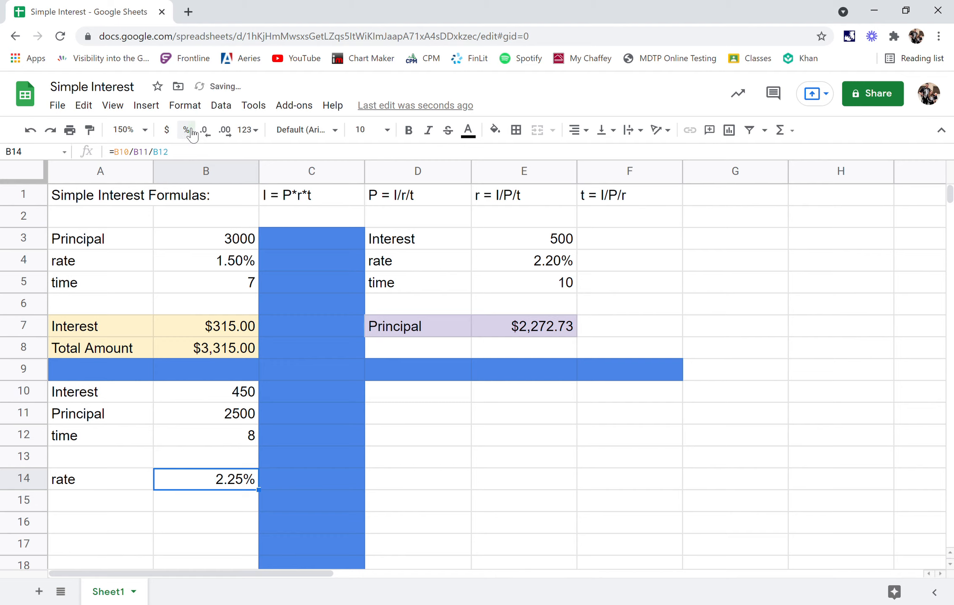
{"action": "left_click", "coordinate": [234, 503]}
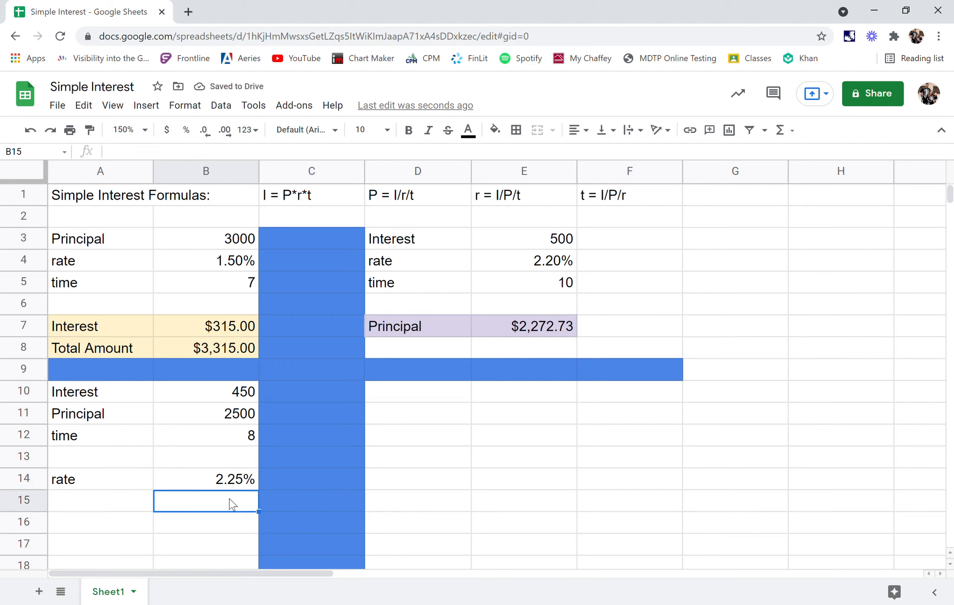
Step: Enter the labels "Interest", "Principal" and "rate" in cells D10 to D12 for the time calculation
{"action": "left_click", "coordinate": [443, 397]}
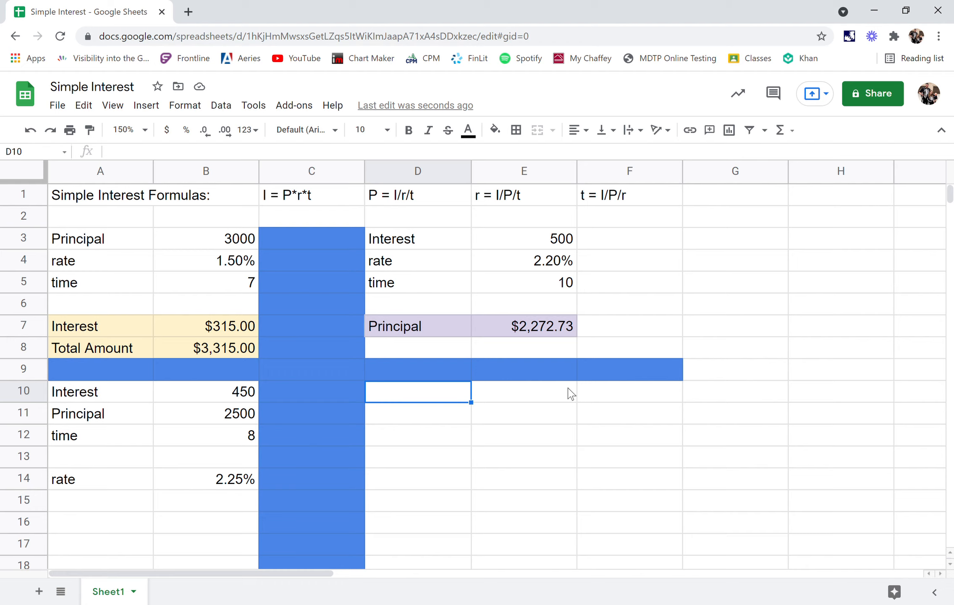
{"action": "type", "text": "Inte"}
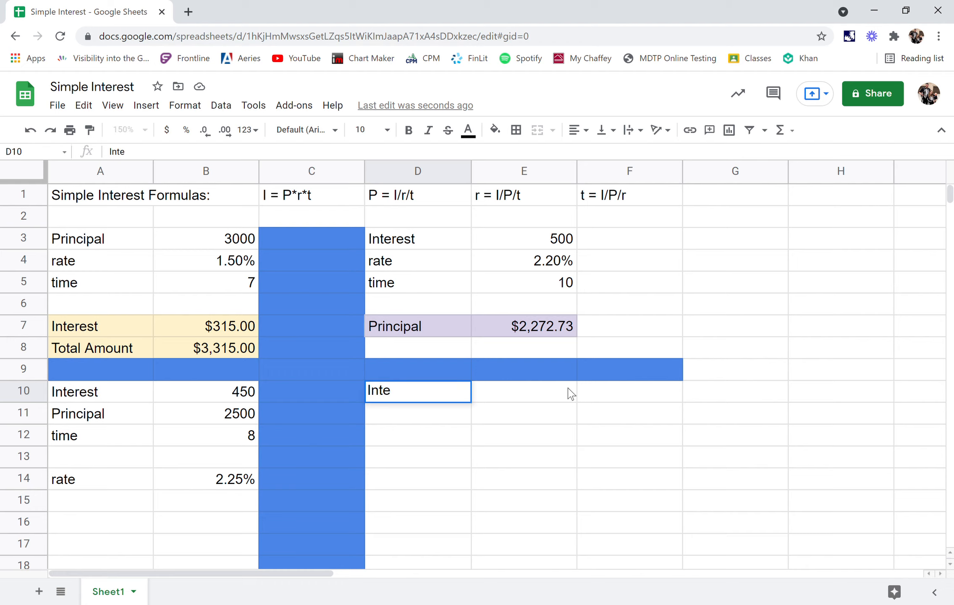
{"action": "type", "text": "rest"}
{"action": "left_click", "coordinate": [445, 418]}
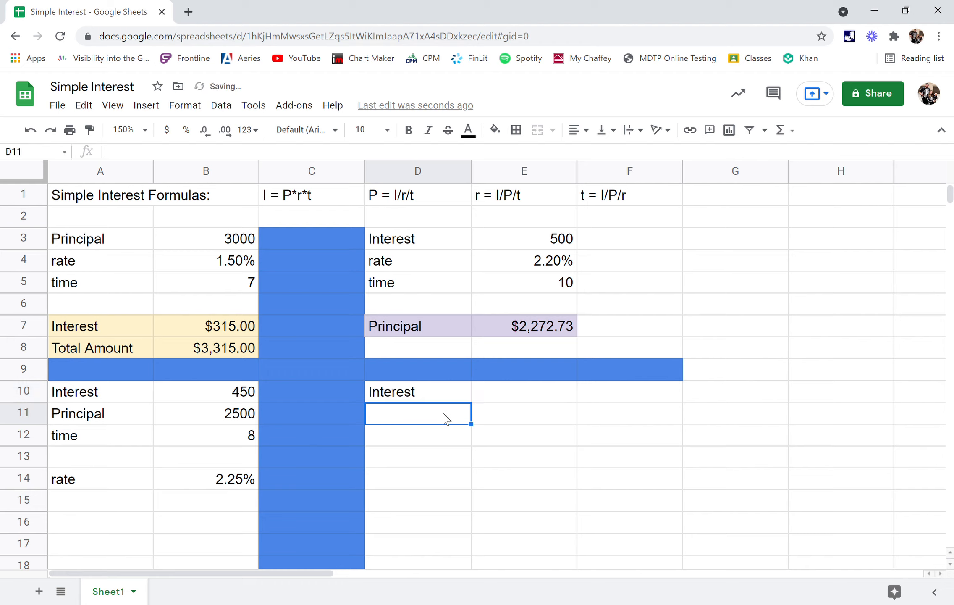
{"action": "type", "text": "Principal"}
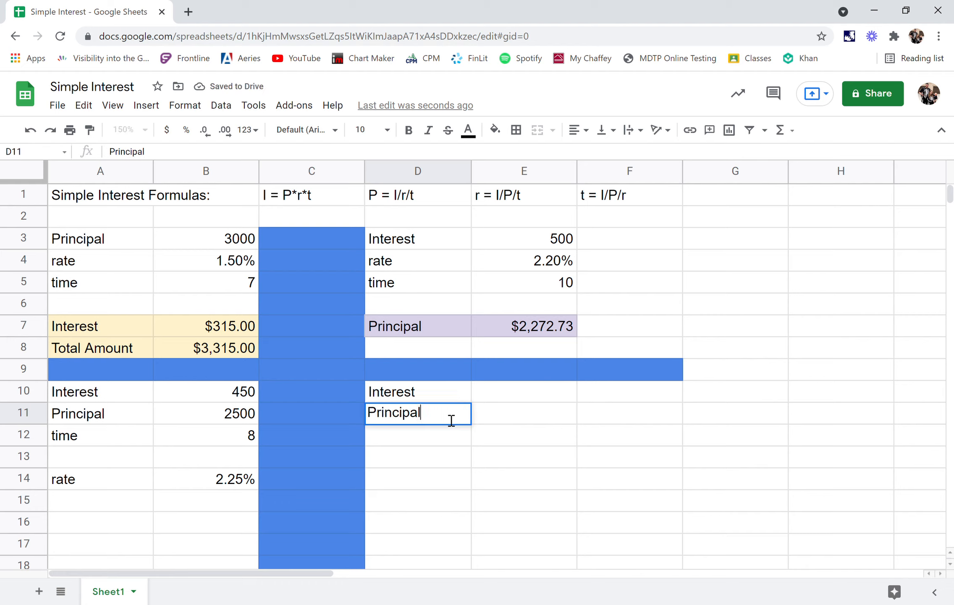
{"action": "key", "text": "Return"}
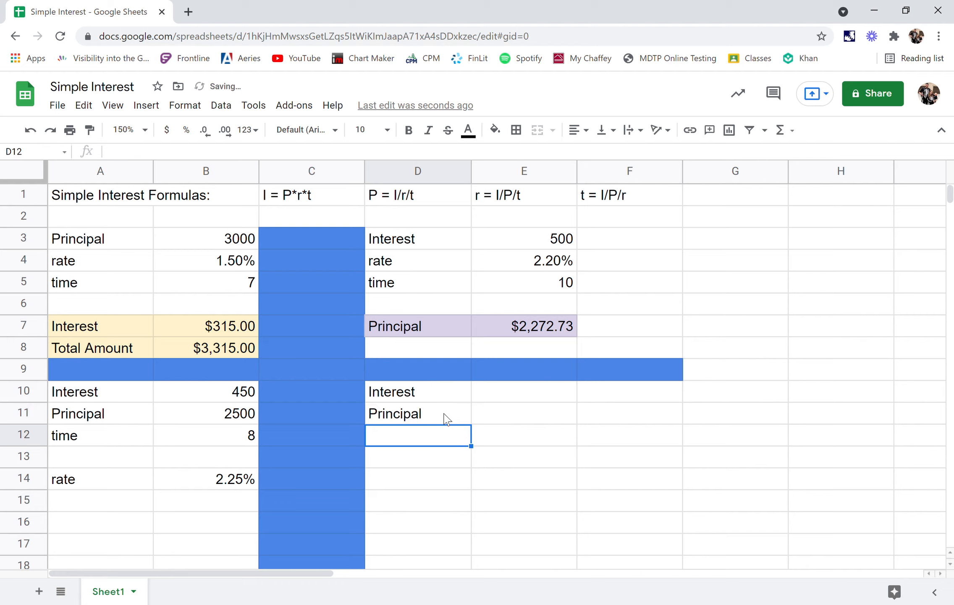
{"action": "type", "text": "rate"}
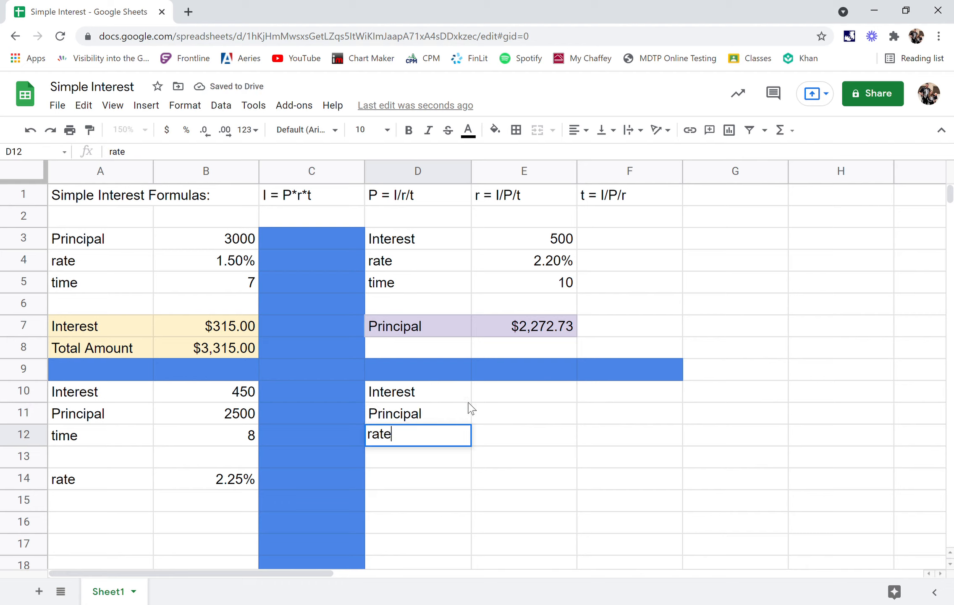
Step: Enter the time calculation's inputs: interest 1000 in E10, principal 5000 in E11 and rate .09% in E12
{"action": "left_click", "coordinate": [518, 395]}
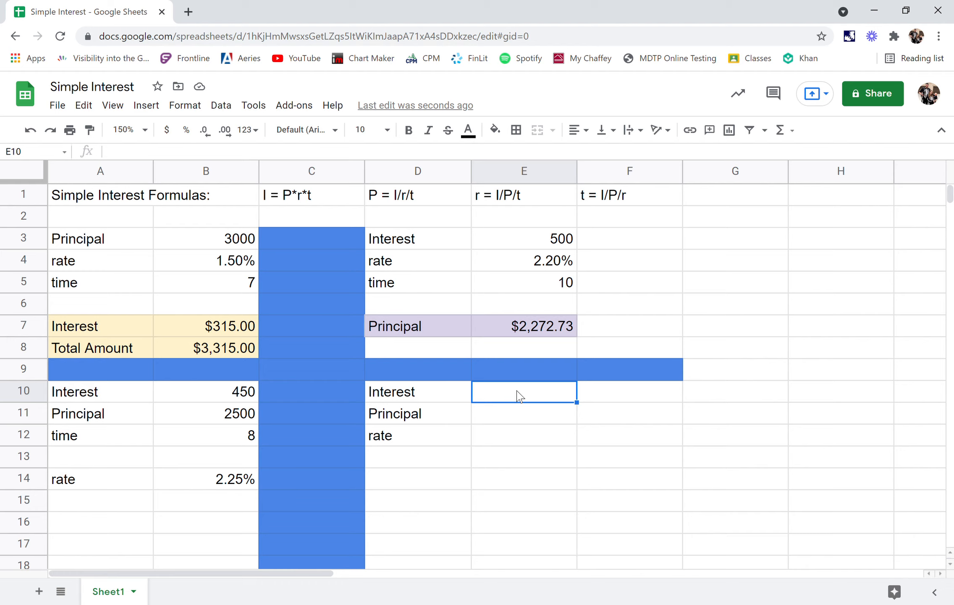
{"action": "type", "text": "1000"}
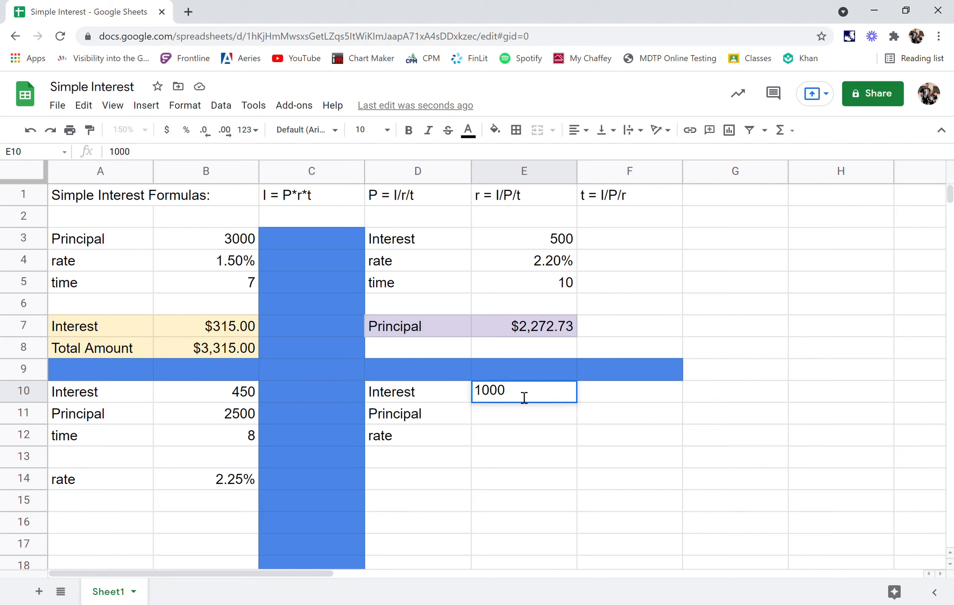
{"action": "left_click", "coordinate": [508, 415]}
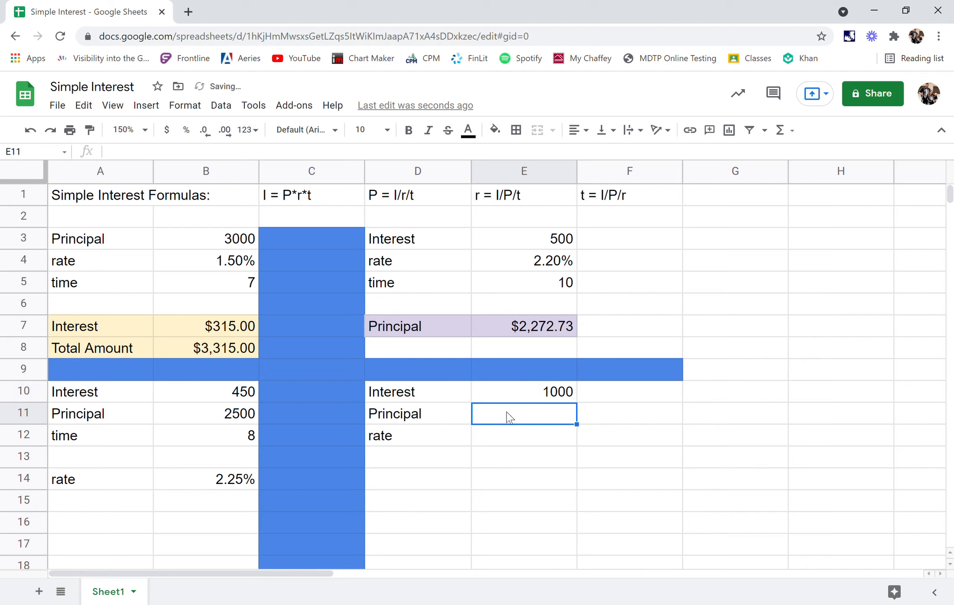
{"action": "type", "text": "5000"}
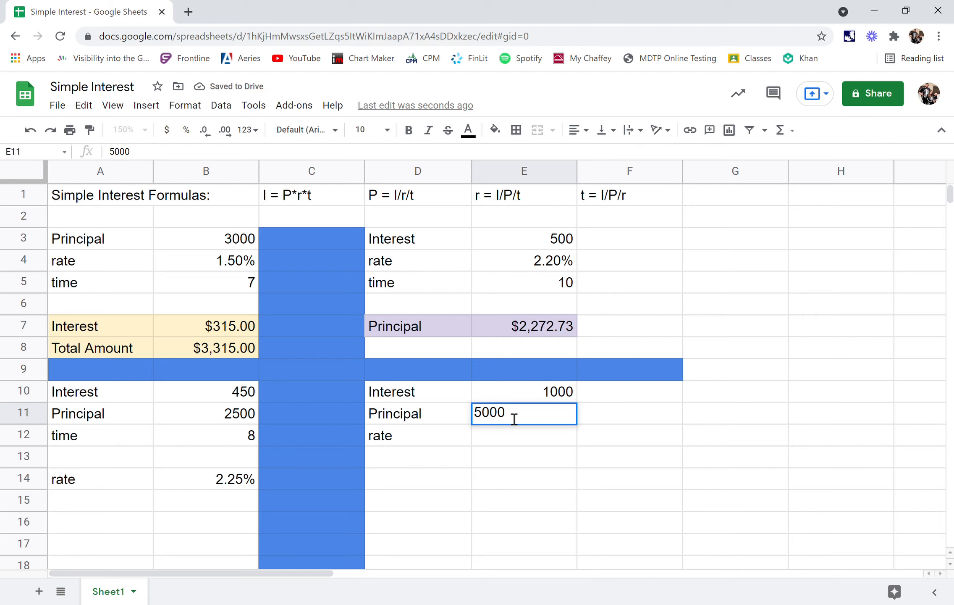
{"action": "left_click", "coordinate": [515, 443]}
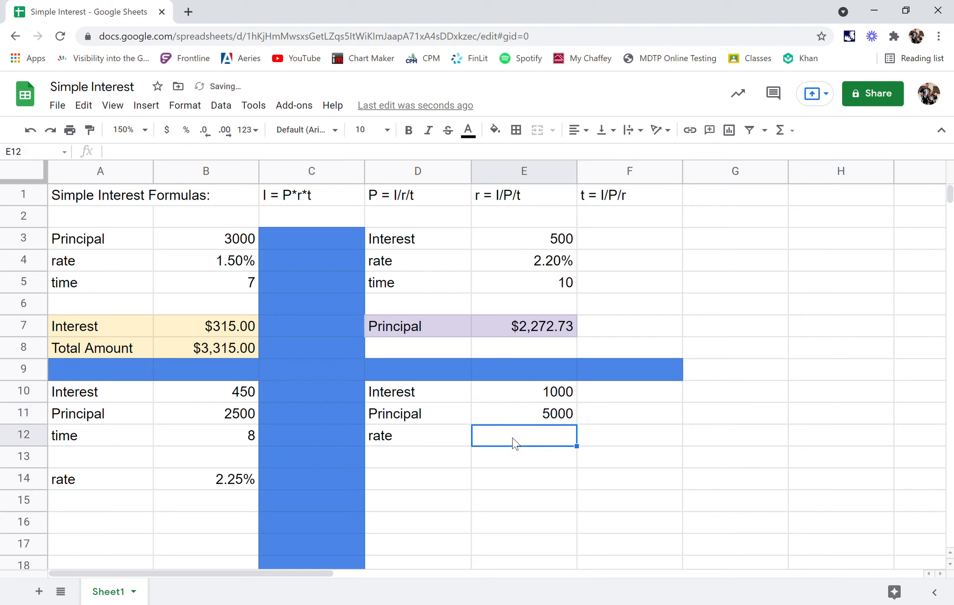
{"action": "type", "text": ".0"}
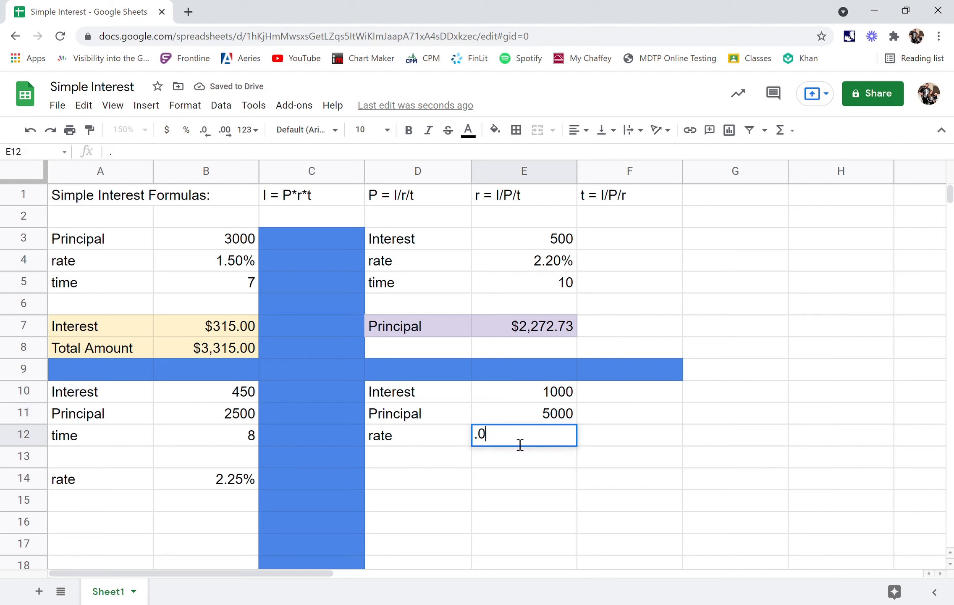
{"action": "type", "text": "9%"}
{"action": "left_click", "coordinate": [526, 479]}
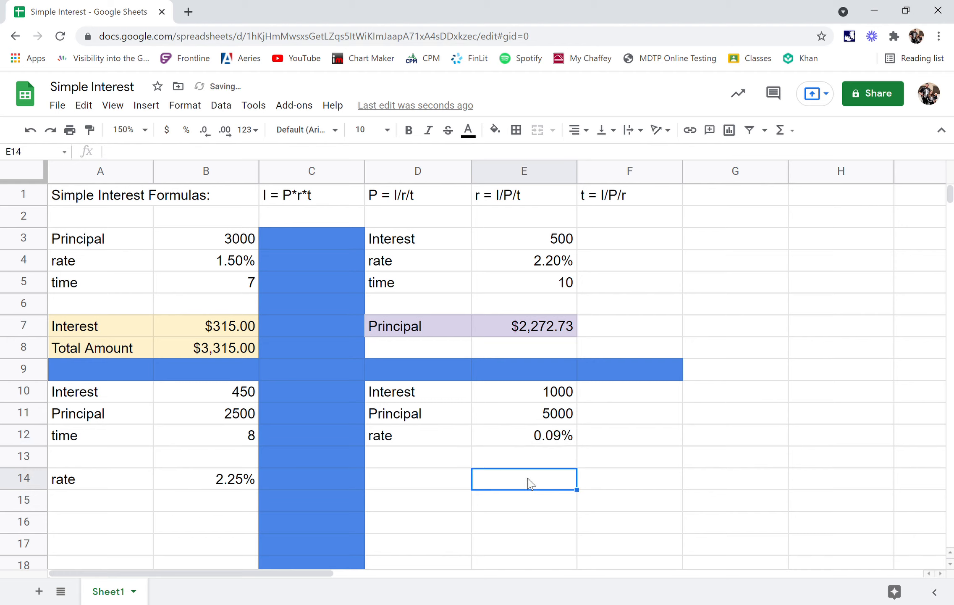
Step: Enter the label "time" in cell D14 and calculate it in E14 with the formula =E10/E11/E12
{"action": "left_click", "coordinate": [452, 483]}
{"action": "type", "text": "time"}
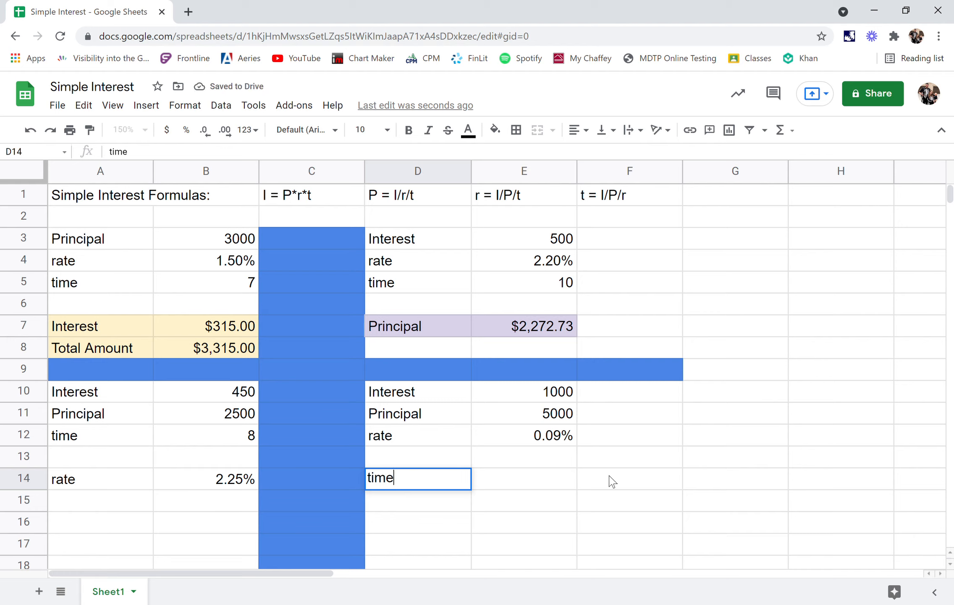
{"action": "left_click", "coordinate": [521, 478]}
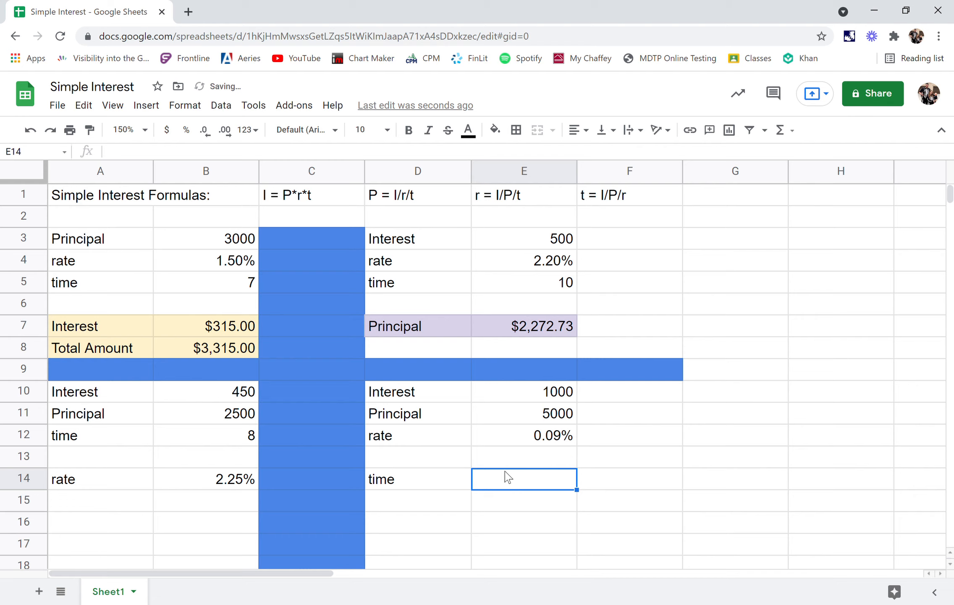
{"action": "type", "text": "="}
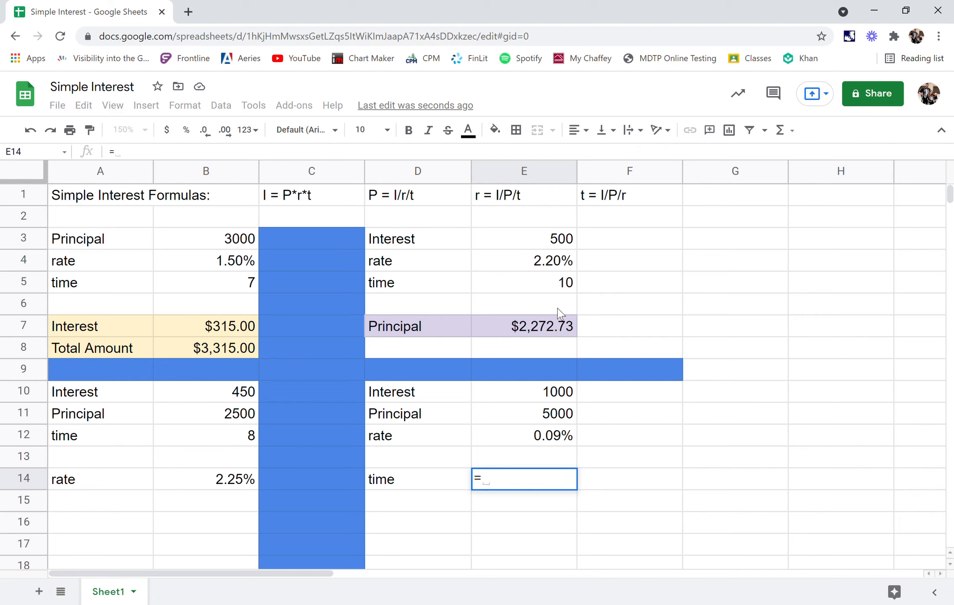
{"action": "left_click", "coordinate": [534, 396]}
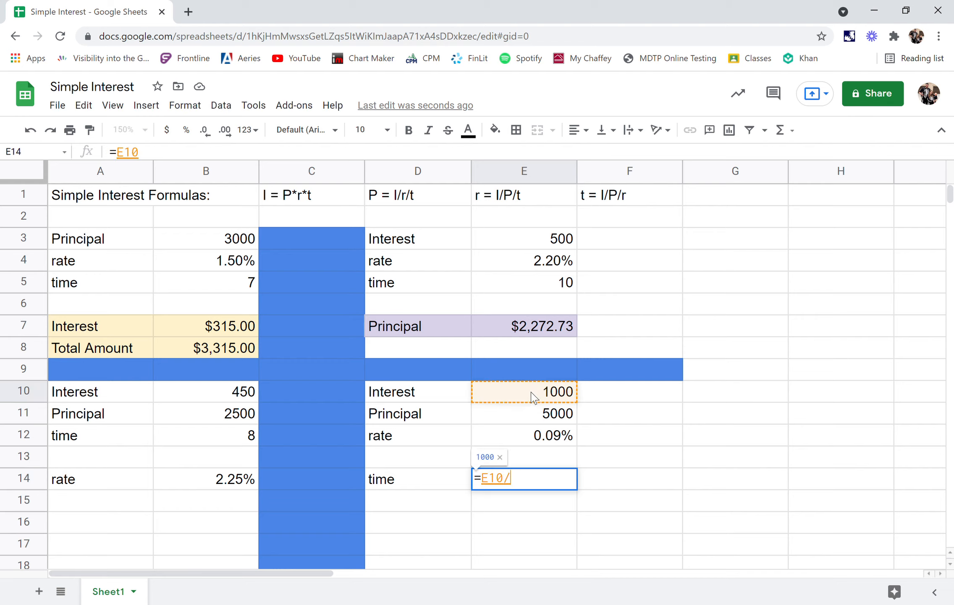
{"action": "type", "text": "/"}
{"action": "left_click", "coordinate": [527, 420]}
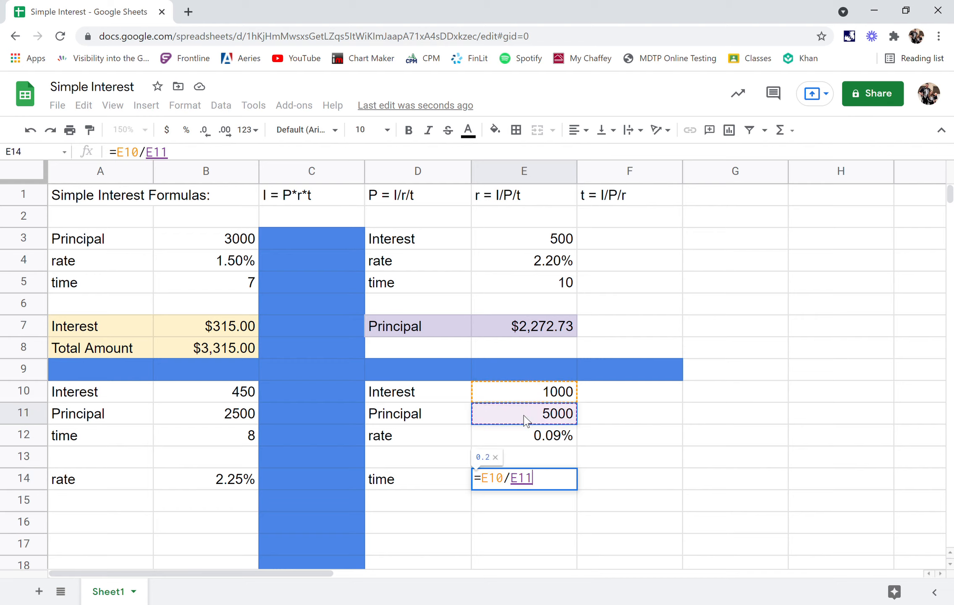
{"action": "type", "text": "/"}
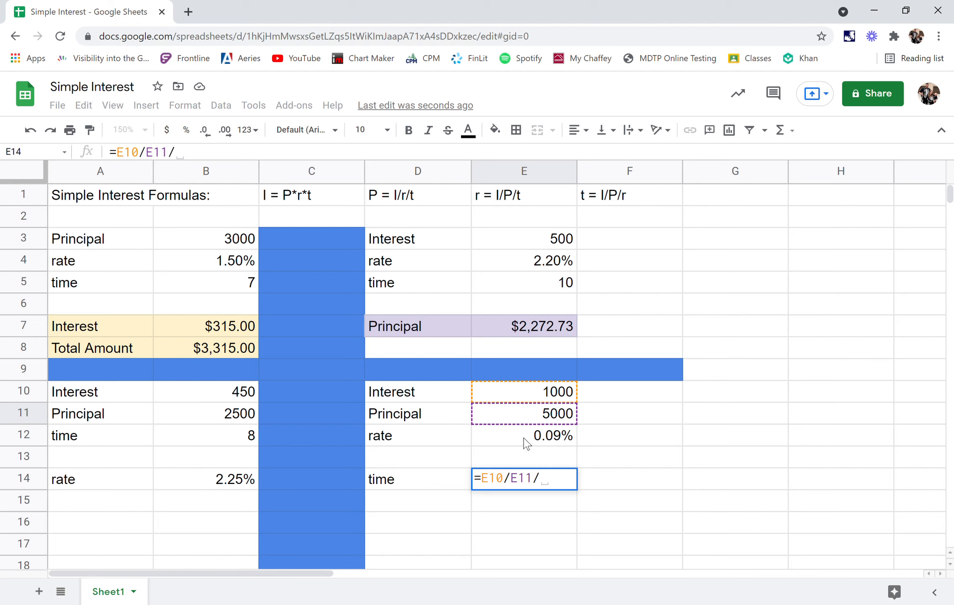
{"action": "left_click", "coordinate": [525, 441]}
{"action": "key", "text": "Return"}
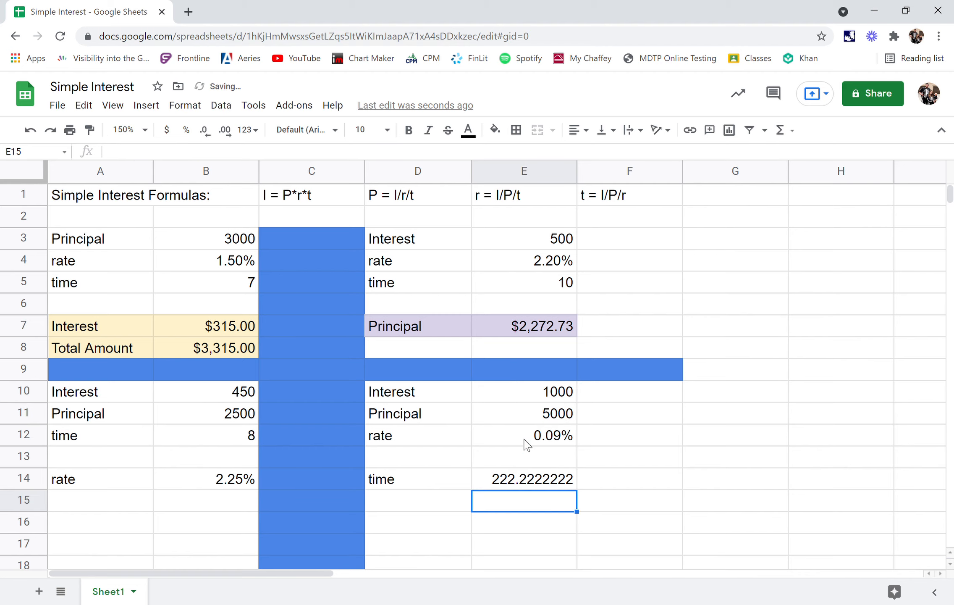
{"action": "left_click", "coordinate": [497, 485]}
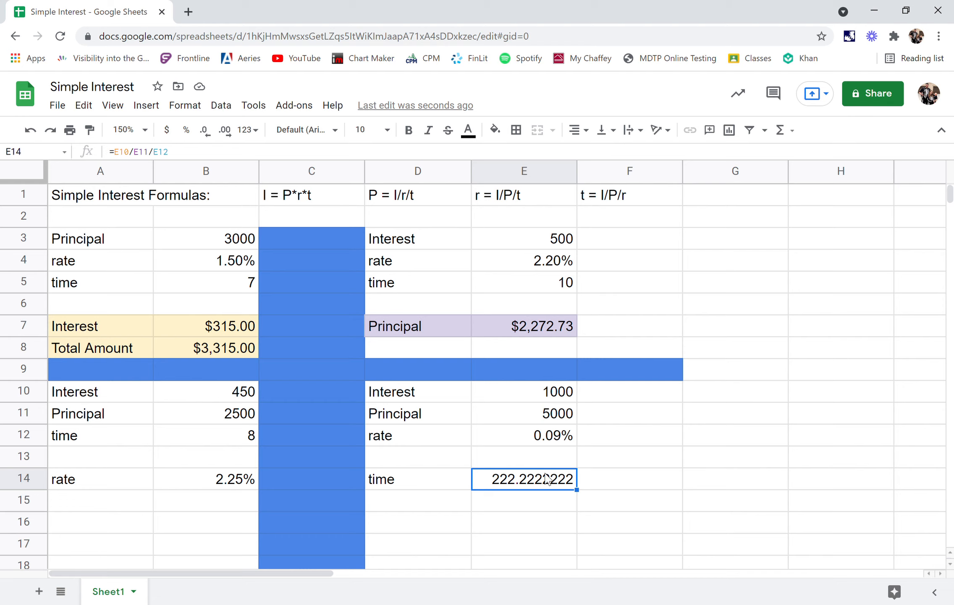
{"action": "left_click", "coordinate": [618, 421]}
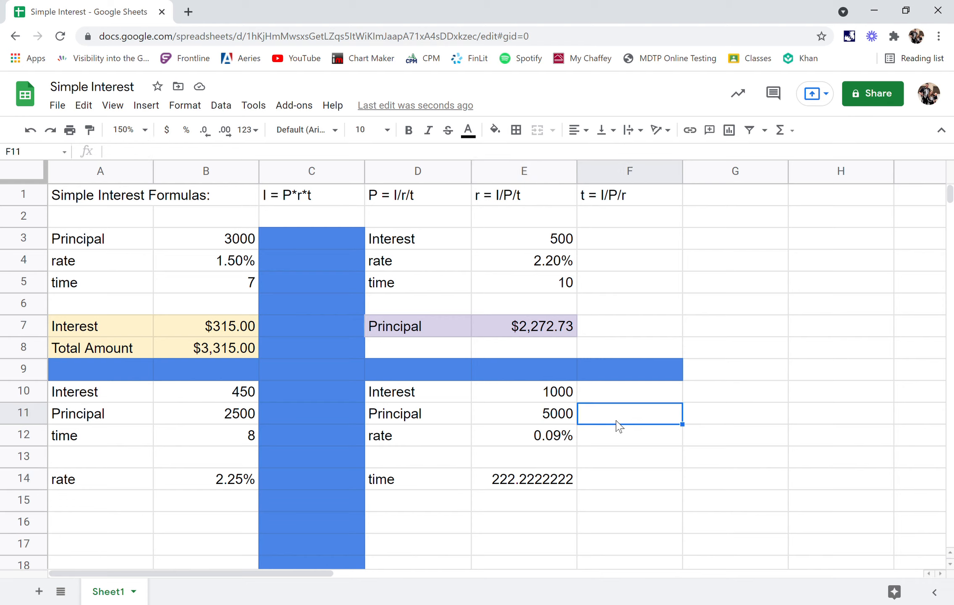